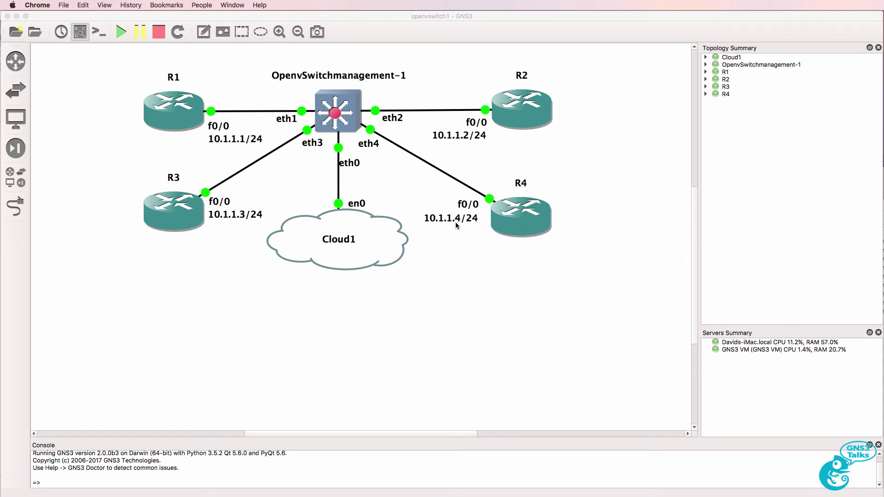
- Bring the GNS3 OpenvSwitchmanagement-1 window with R1–R4, Cloud1 and the Open vSwitch node to the front
click(298, 122)
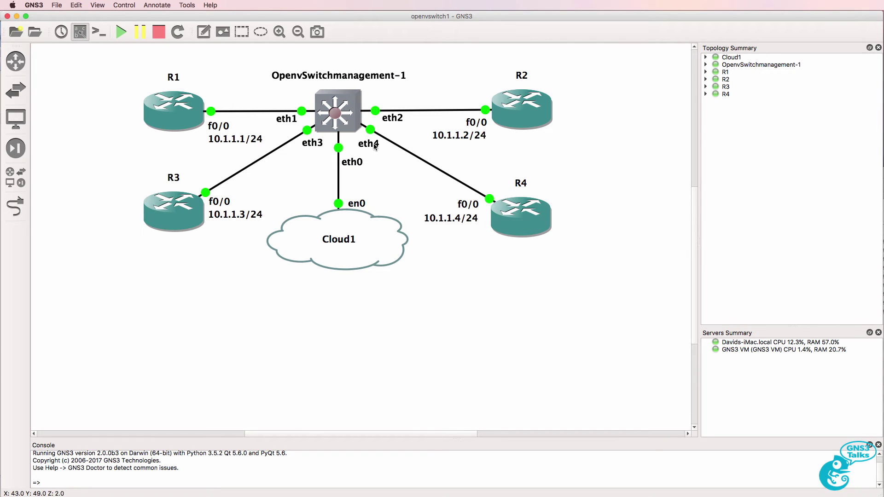
mouse_move(352, 127)
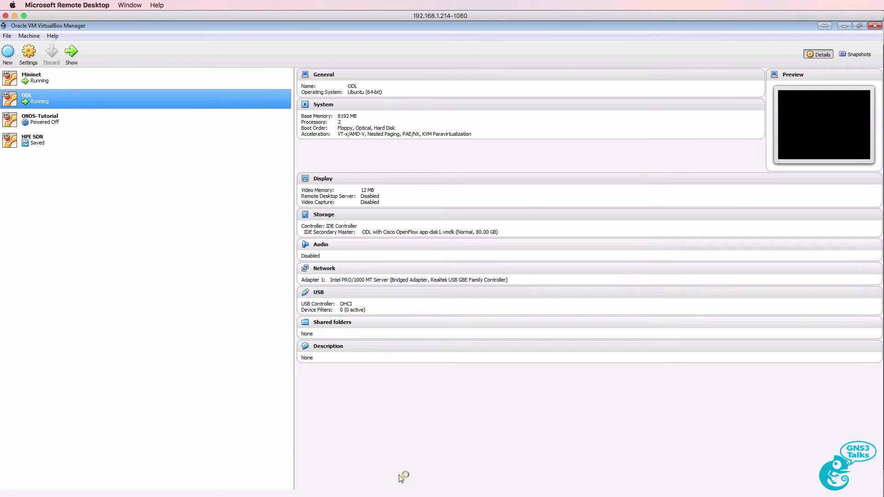
- Switch to the running ODL VM's console, dismiss the mouse-capture notice and reposition the window
click(381, 496)
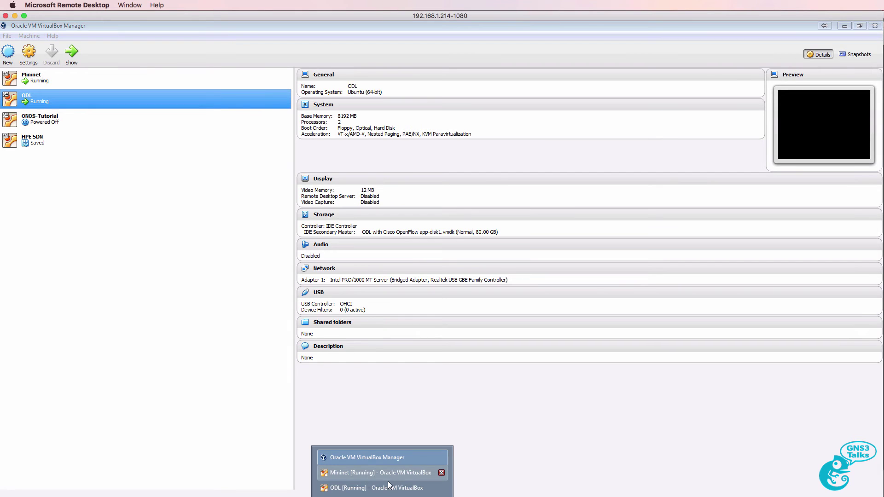
click(388, 490)
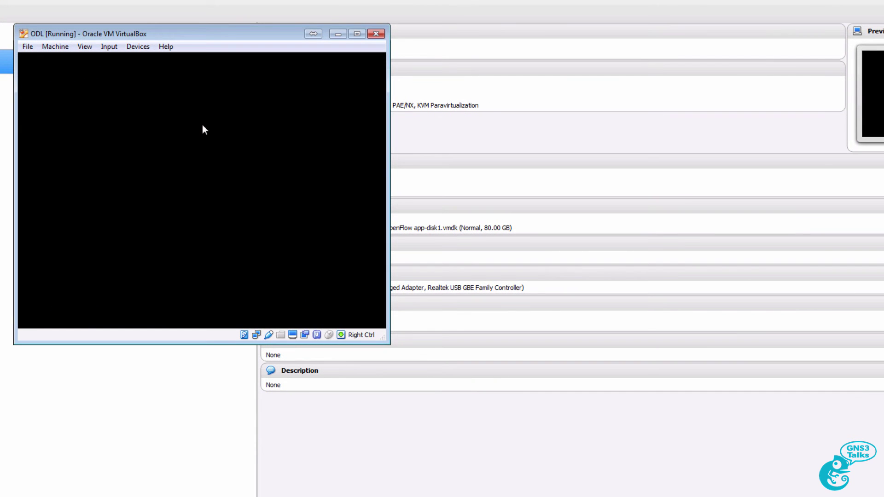
click(203, 127)
click(217, 254)
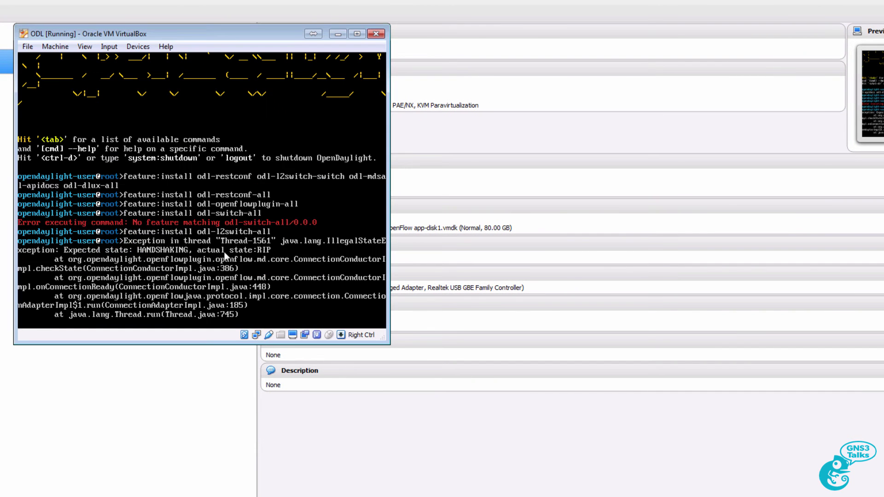
drag(205, 39, 448, 132)
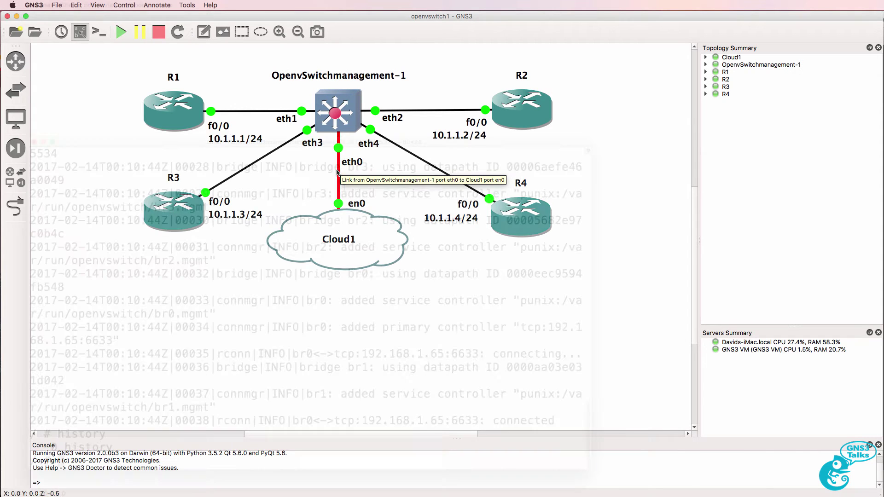
- Run ovs-vsctl show in the switch's telnet session
key(super+Tab)
text(ovs-vsctl show)
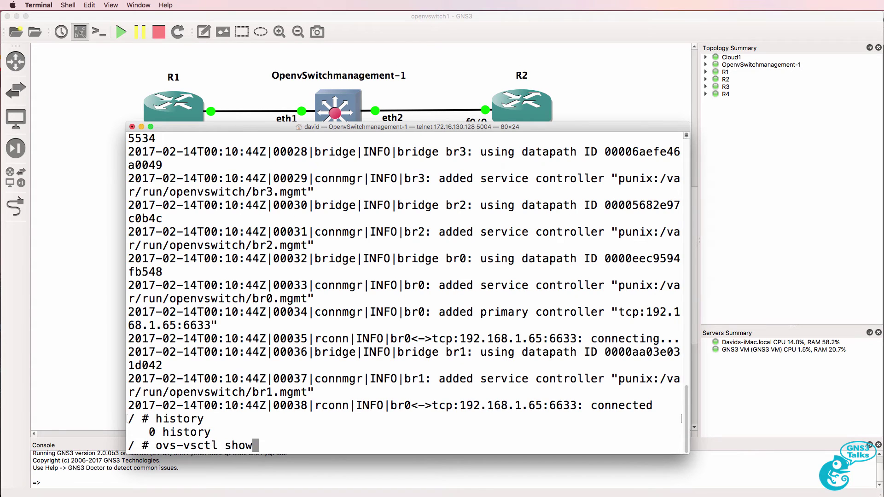
key(Return)
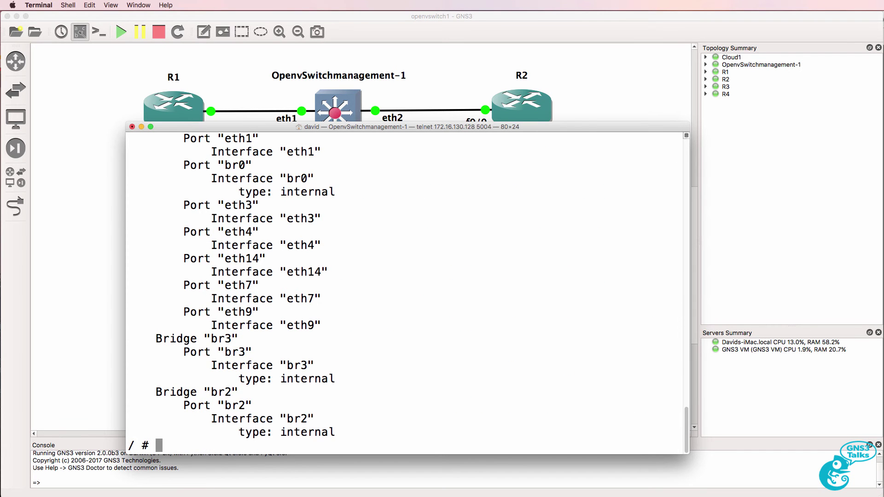
scroll(405, 290, up, 10)
scroll(405, 290, down, 1)
- Highlight bridge br0's controller tcp:192.168.1.65:6633 and its is_connected: true status
drag(156, 285, 238, 286)
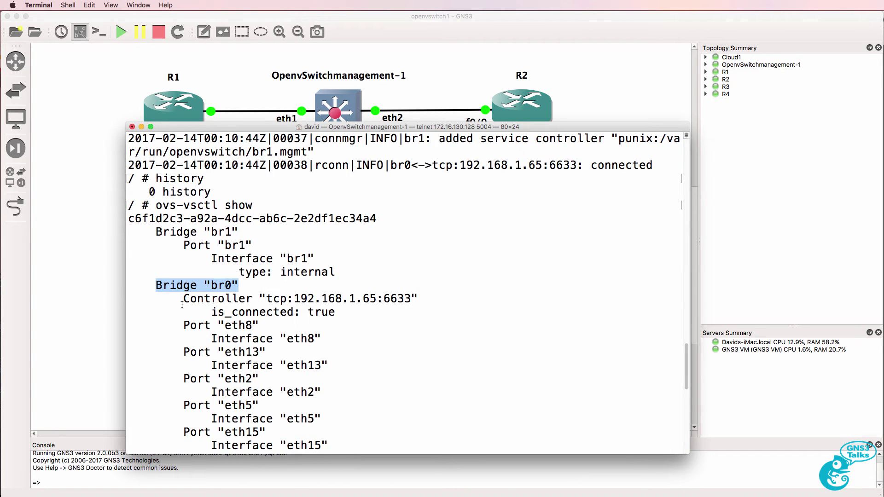
drag(177, 300, 376, 314)
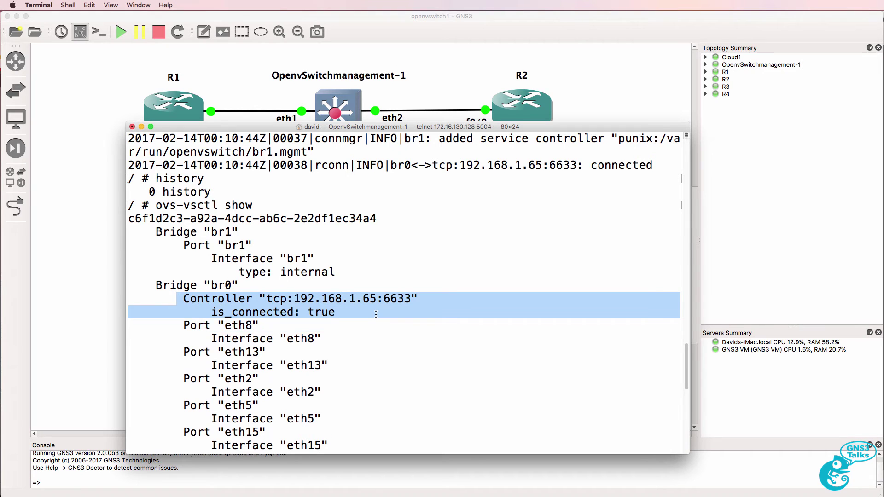
drag(266, 299, 418, 300)
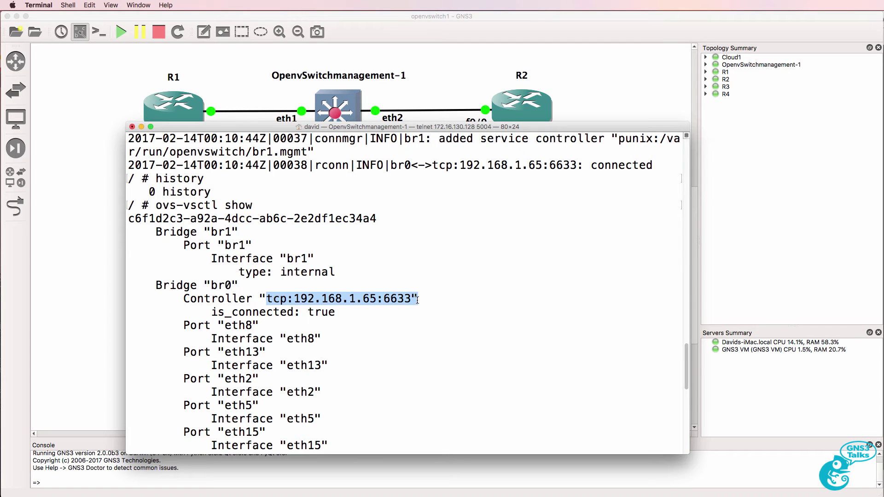
drag(190, 312, 345, 310)
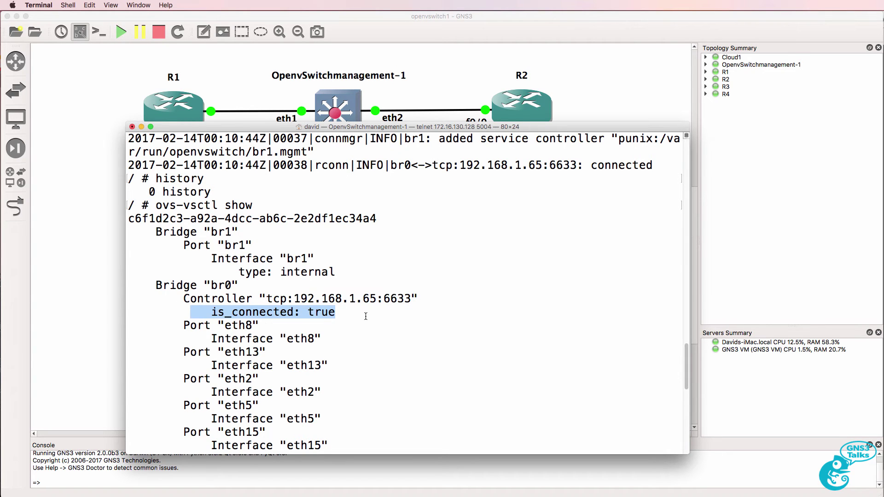
- Scroll through the output, highlighting the eth1 and eth2 port entries and the br0 heading
scroll(368, 317, down, 7)
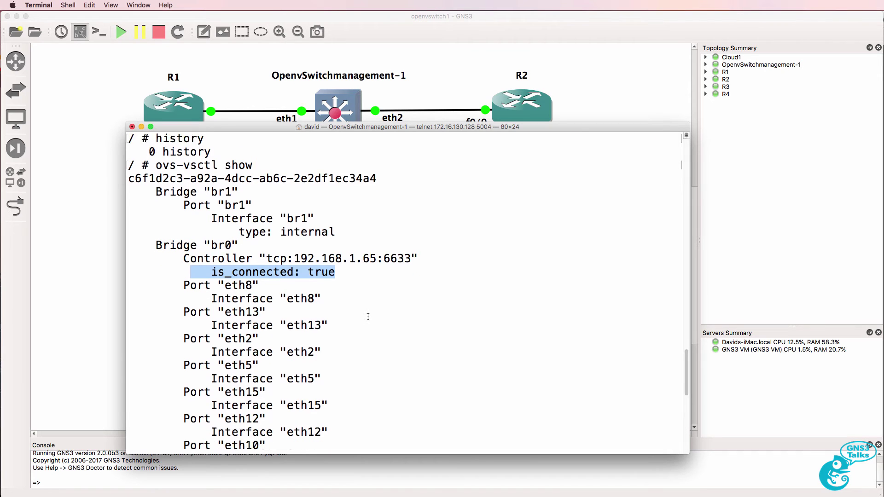
scroll(368, 317, down, 1)
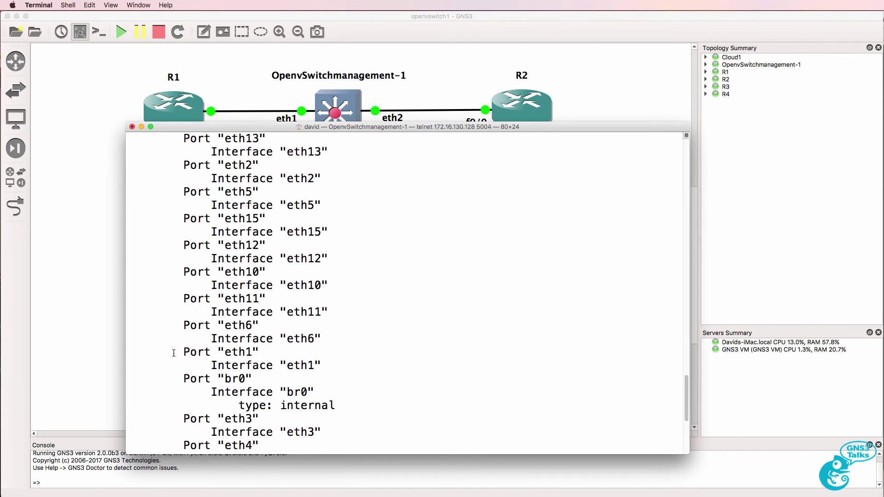
drag(171, 353, 327, 363)
scroll(327, 363, down, 3)
drag(183, 353, 356, 392)
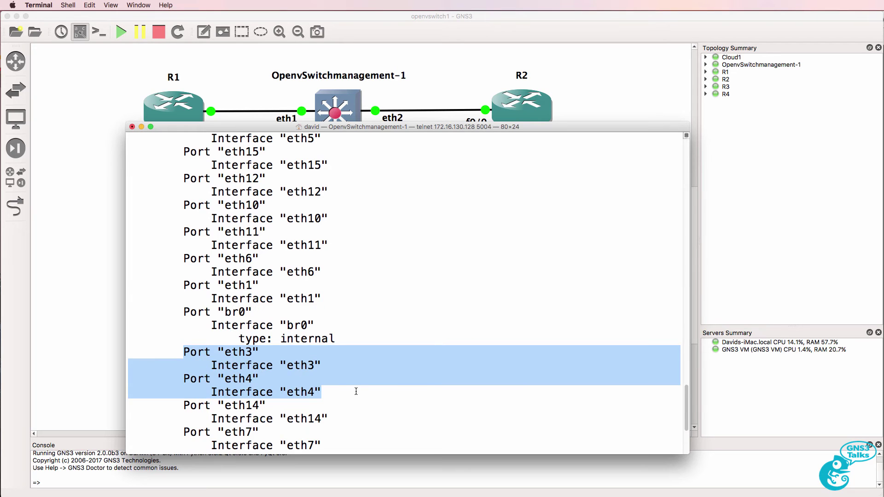
scroll(354, 386, up, 5)
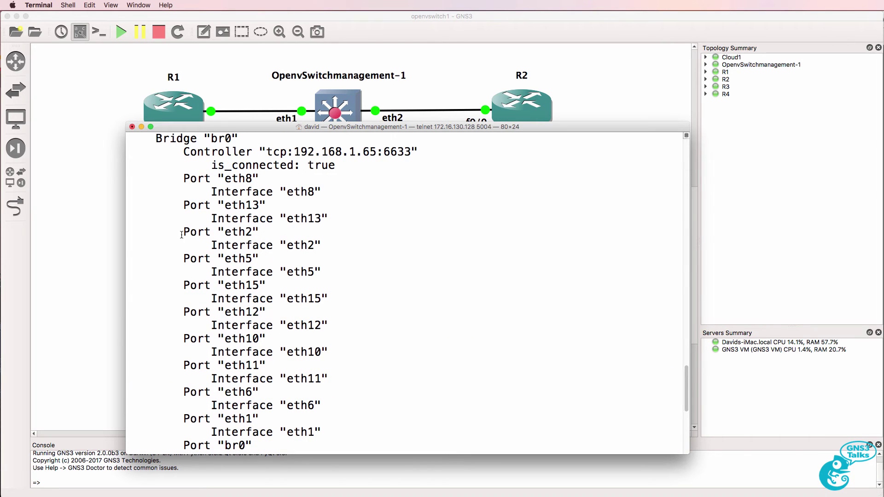
drag(182, 235, 321, 246)
drag(150, 139, 238, 139)
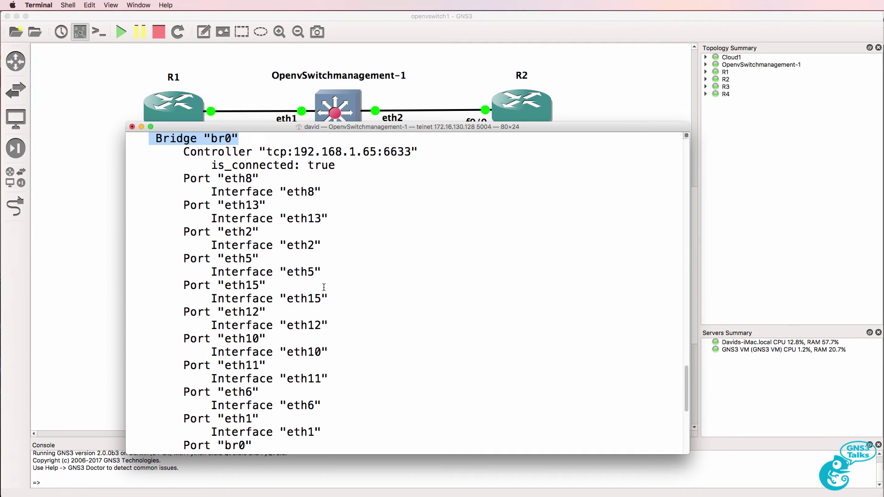
- Clear the set-controller line and run ovs-ofctl -O OpenFlow13 dump-ports br0 from history
key(Up)
key(Left)
key(Left)
key(Left)
key(Left)
key(Left)
key(Left)
key(Left)
key(Left)
key(Left)
key(Left)
key(Left)
key(Left)
key(Left)
key(Left)
key(Left)
key(Left)
key(Left)
key(Left)
key(Left)
key(Left)
key(BackSpace)
key(BackSpace)
key(BackSpace)
key(BackSpace)
text(0)
key(Right)
key(Right)
key(Right)
key(Right)
key(Right)
key(Right)
key(Right)
key(Right)
key(Right)
key(Right)
key(Right)
key(Right)
key(Right)
key(Right)
key(Right)
key(Right)
key(Right)
key(Right)
key(Right)
key(Right)
key(Right)
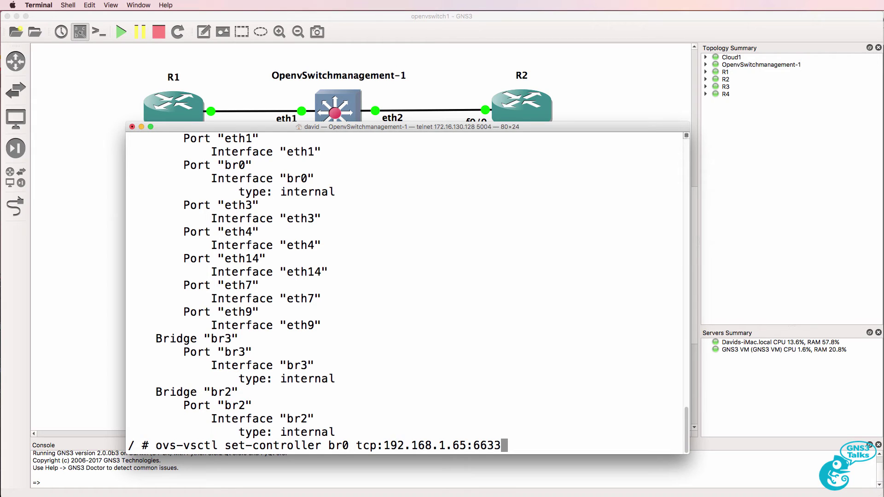
key(BackSpace)
key(BackSpace)
key(BackSpace)
key(BackSpace)
key(BackSpace)
key(BackSpace)
key(BackSpace)
key(BackSpace)
key(BackSpace)
key(BackSpace)
key(BackSpace)
key(BackSpace)
key(BackSpace)
key(BackSpace)
key(BackSpace)
key(BackSpace)
key(BackSpace)
key(BackSpace)
key(BackSpace)
key(BackSpace)
key(BackSpace)
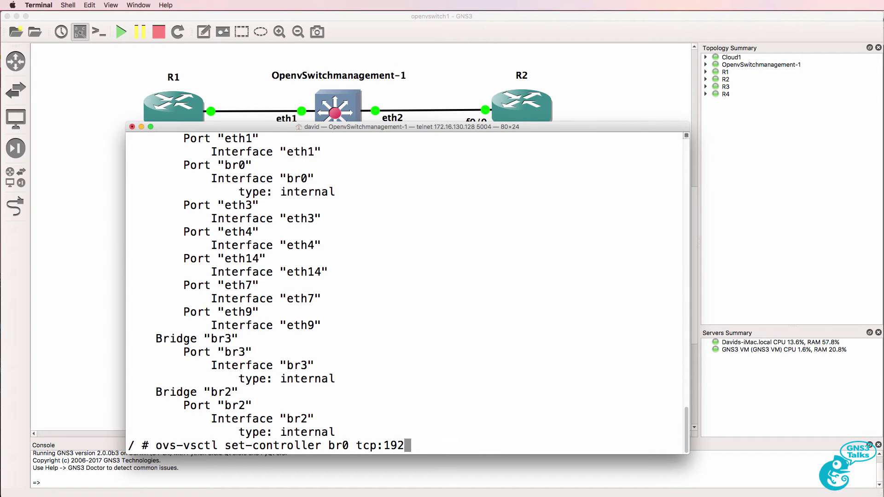
key(BackSpace)
key(BackSpace)
key(BackSpace)
key(BackSpace)
key(BackSpace)
key(BackSpace)
key(BackSpace)
key(BackSpace)
key(BackSpace)
key(BackSpace)
key(BackSpace)
key(BackSpace)
key(BackSpace)
key(BackSpace)
key(BackSpace)
key(BackSpace)
key(BackSpace)
key(BackSpace)
key(BackSpace)
key(BackSpace)
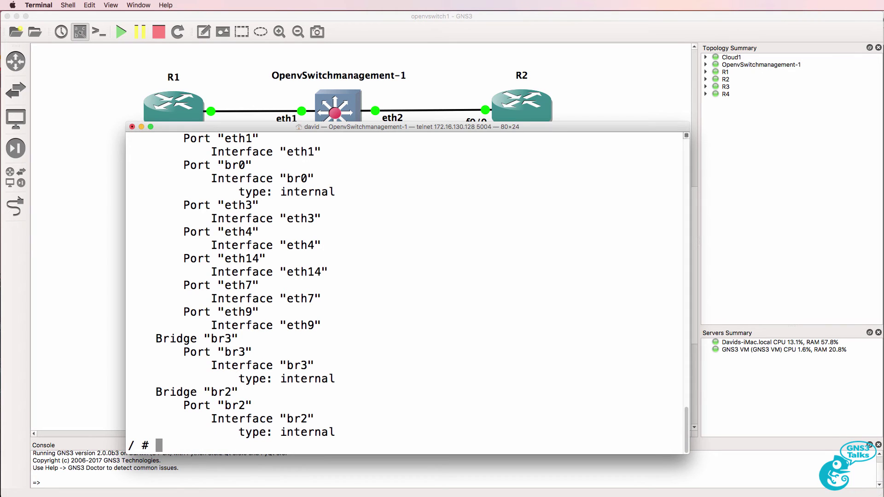
key(Up)
key(Return)
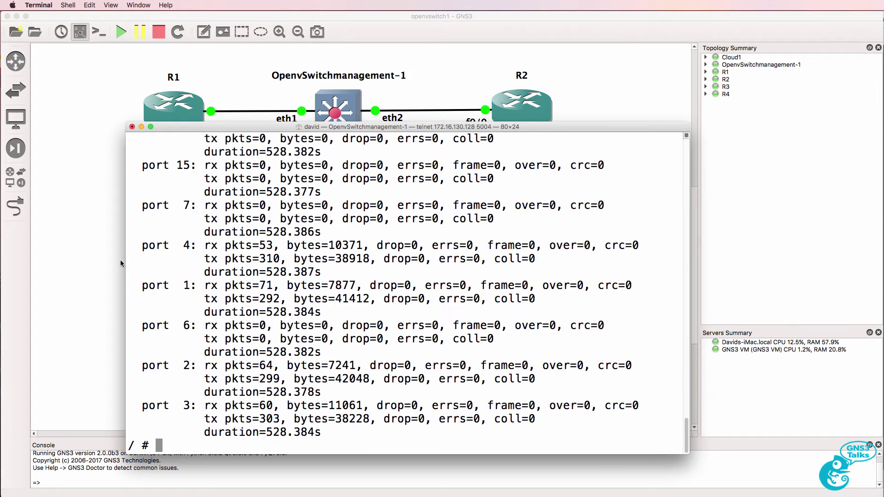
- Highlight the traffic statistics for ports 1 through 4
drag(138, 285, 138, 320)
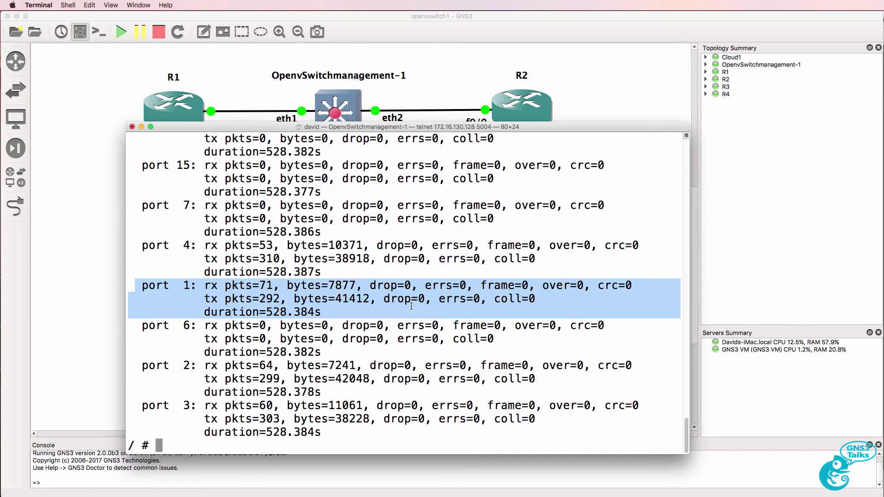
drag(138, 365, 323, 448)
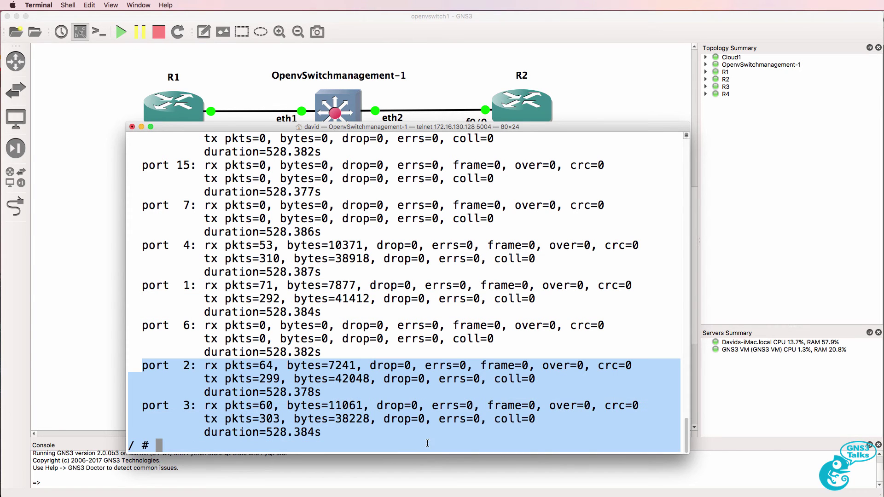
drag(135, 245, 411, 277)
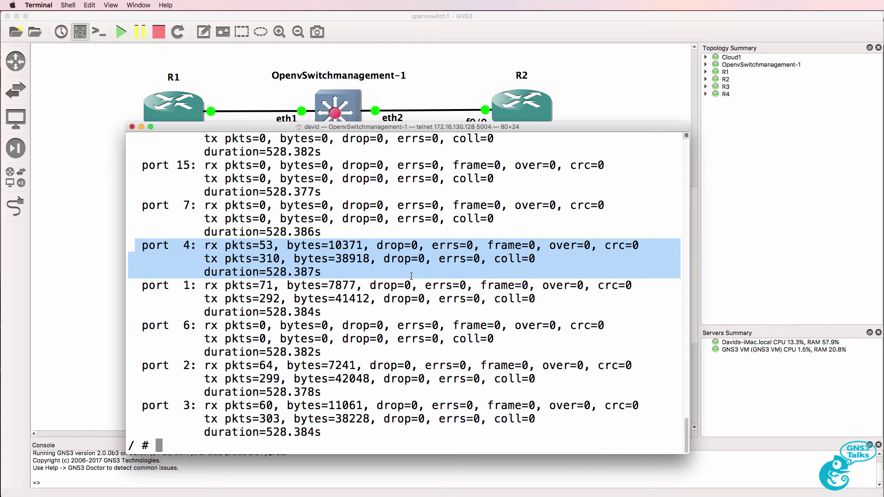
text(ovs-ofctl -O OpenFlow13 dump-flows br0)
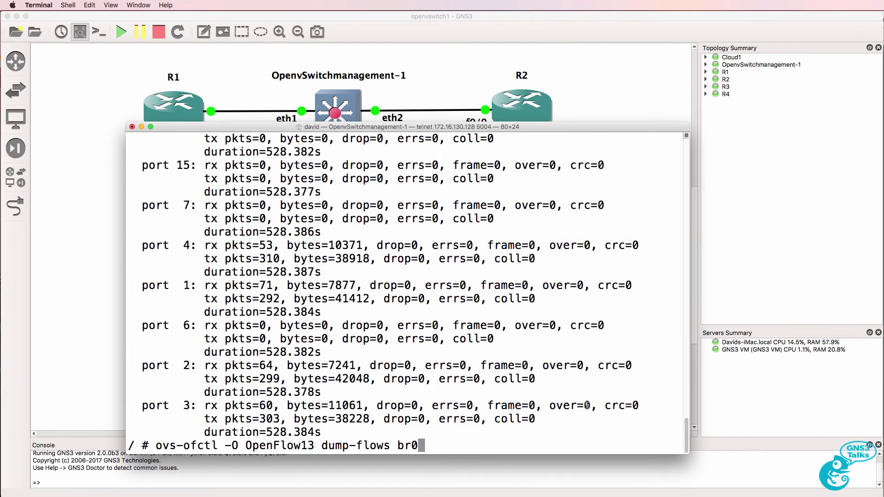
- Run ovs-ofctl -O OpenFlow13 dump-flows br0 and scroll up to its output
key(Return)
scroll(581, 404, up, 10)
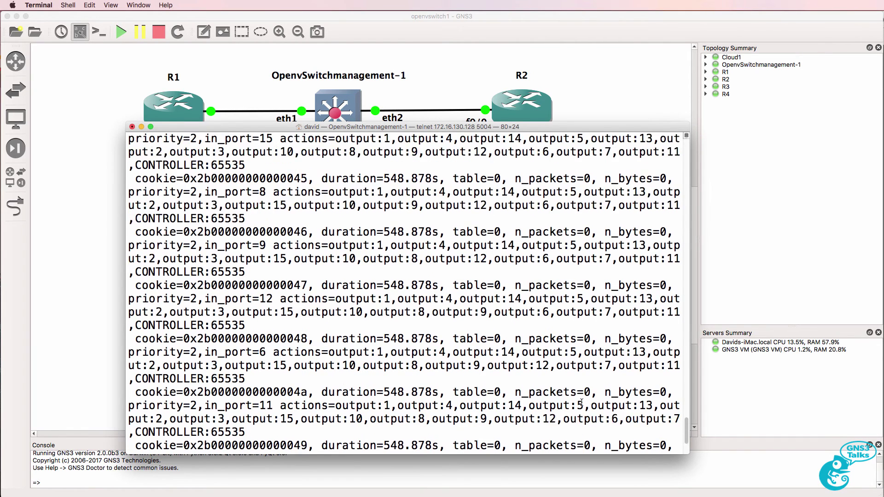
scroll(581, 399, up, 5)
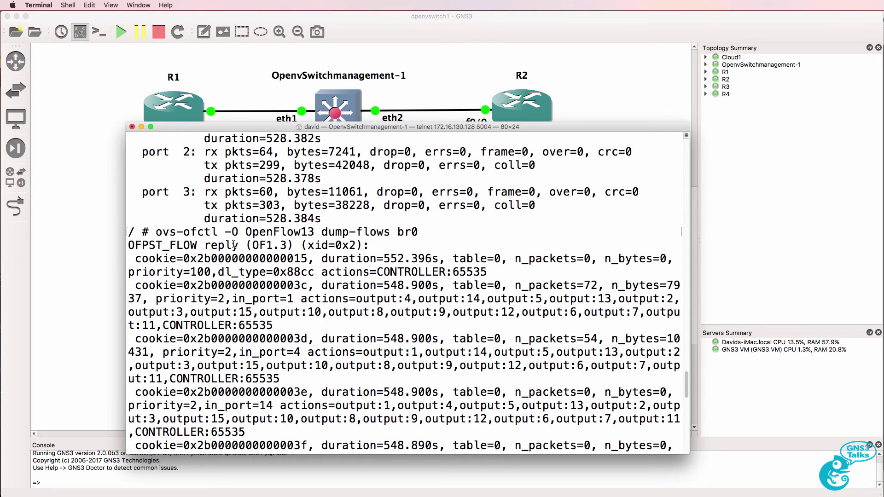
- Highlight OF1.3, the dl_type=0x88cc rule, in_port=1 and in_port=4 flows, and CONTROLLER:65535 output
drag(253, 245, 292, 247)
drag(218, 272, 577, 270)
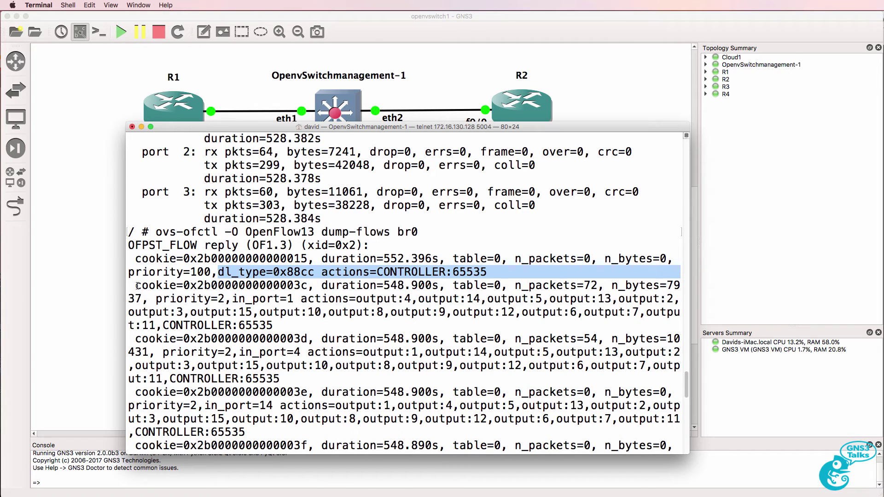
drag(232, 299, 327, 324)
drag(239, 352, 353, 380)
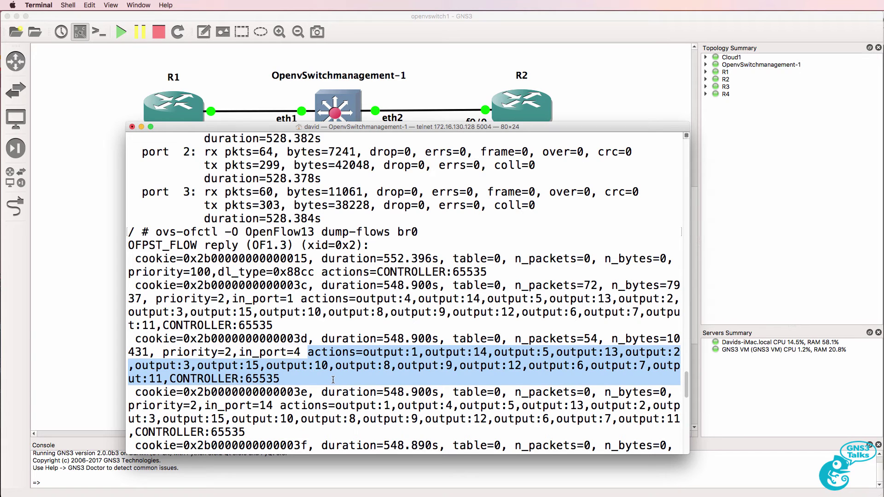
drag(164, 378, 294, 380)
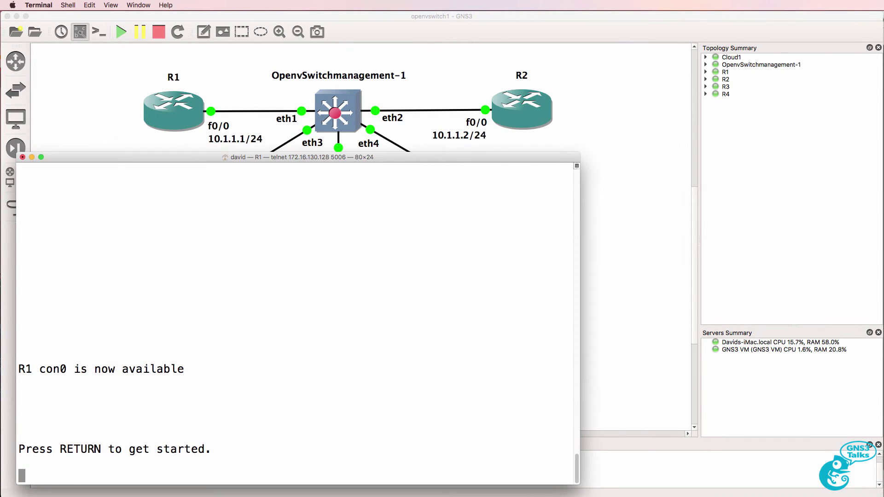
- From R1, ping 10.1.1.2, 10.1.1.3 and 10.1.1.4
key(Return)
text(ping 10.1.1.2)
key(Return)
key(Up)
key(BackSpace)
text(3)
key(Return)
key(Up)
key(BackSpace)
text(4)
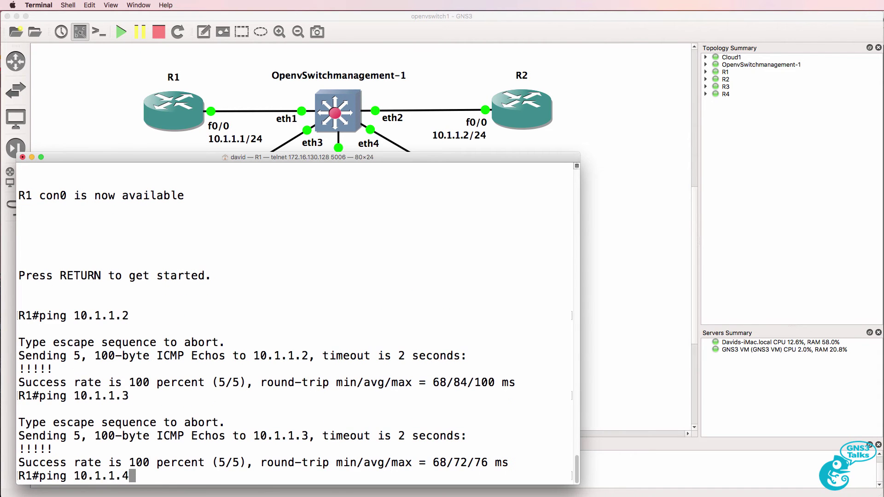
key(Return)
- Ping the broadcast address 10.1.1.255 from R1
text(ping 10.1.1.24)
key(BackSpace)
text(55)
key(Return)
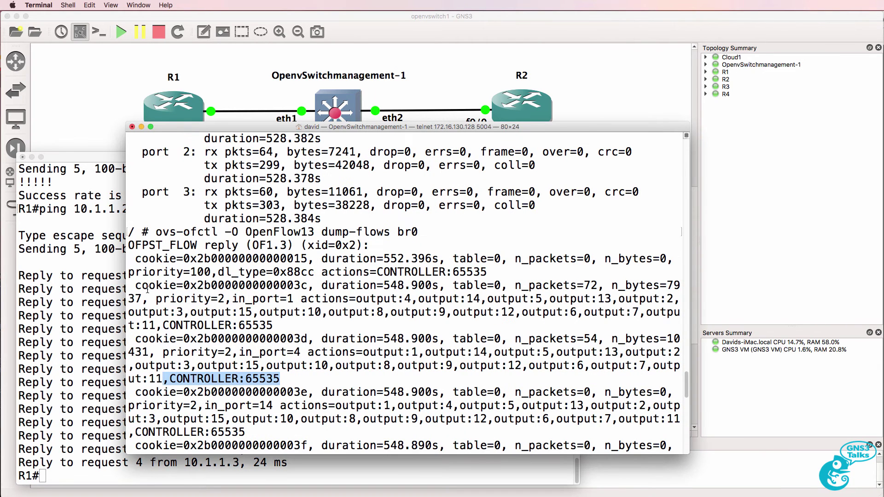
- Highlight the in_port=1 flow's match and its output:4, output:2 and output:3 actions
drag(136, 285, 291, 324)
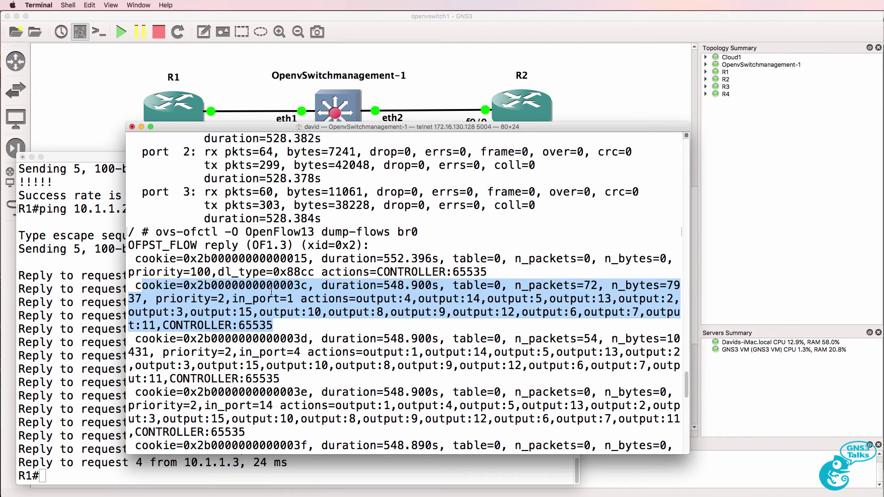
click(238, 297)
drag(233, 299, 296, 299)
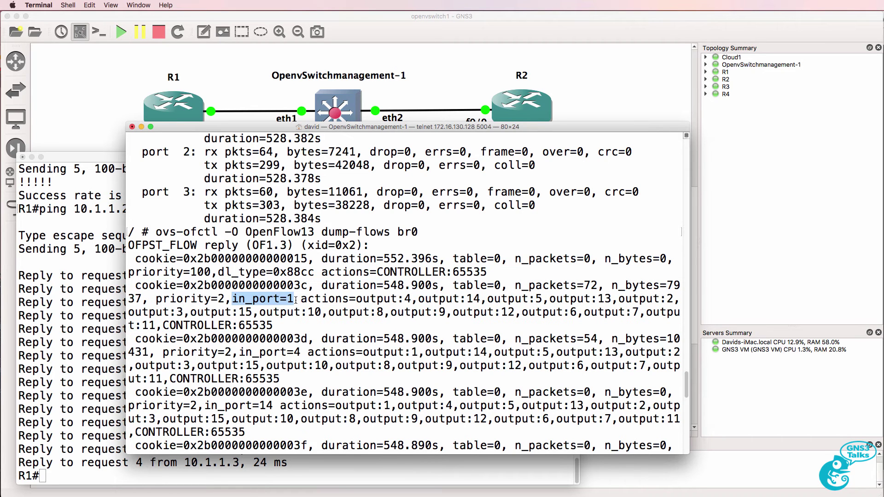
drag(356, 299, 411, 299)
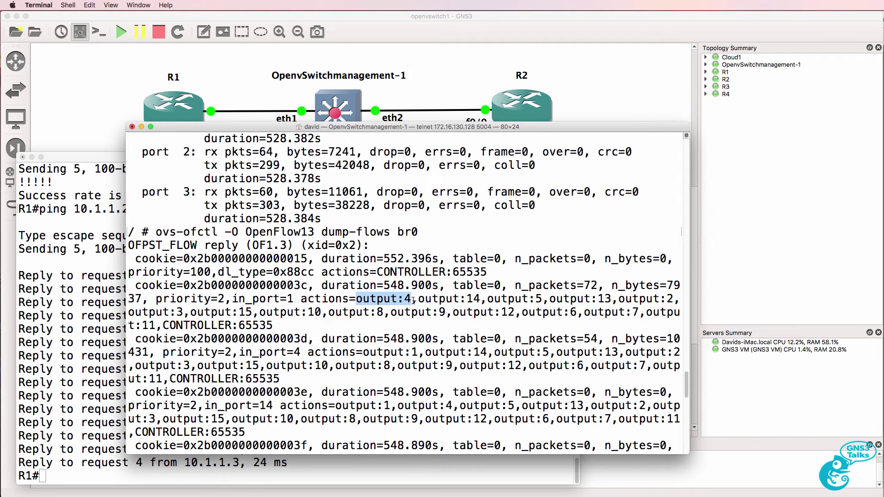
drag(619, 299, 673, 299)
drag(129, 312, 184, 314)
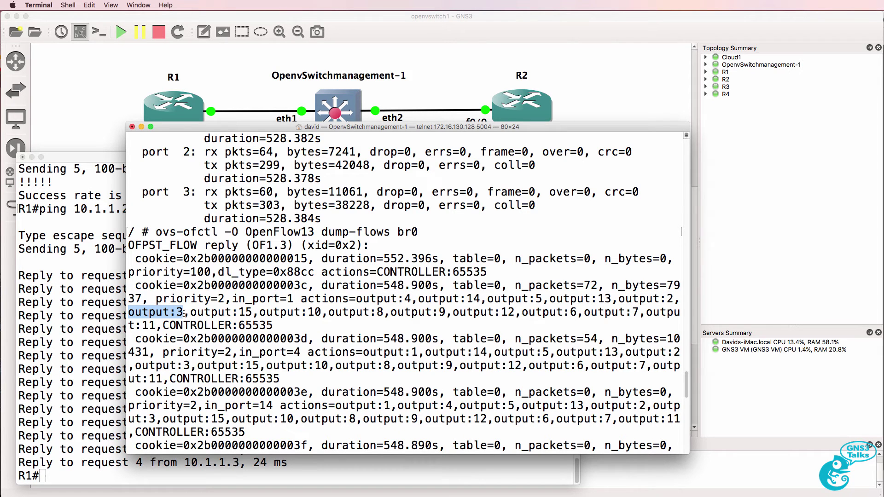
drag(191, 313, 273, 326)
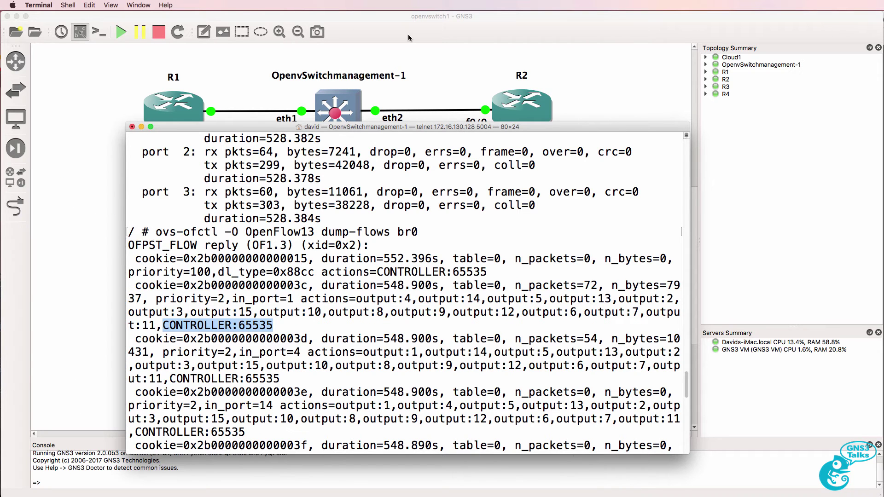
triple_click(338, 329)
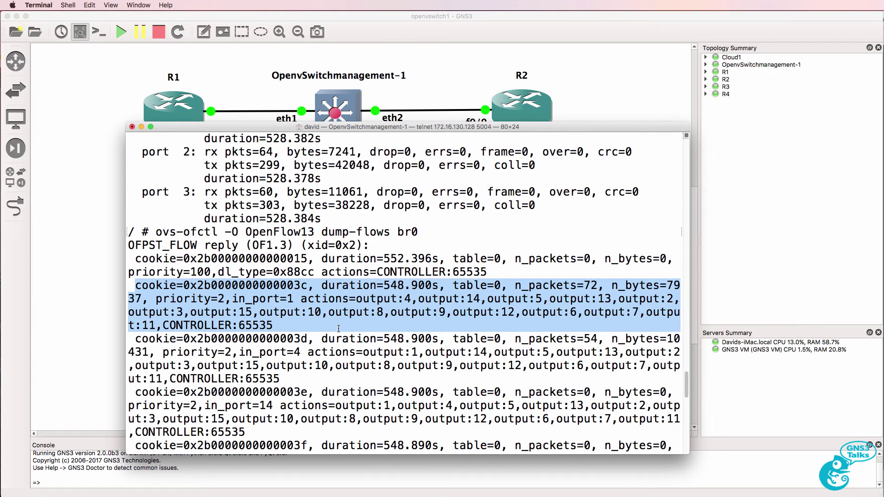
right_click(713, 496)
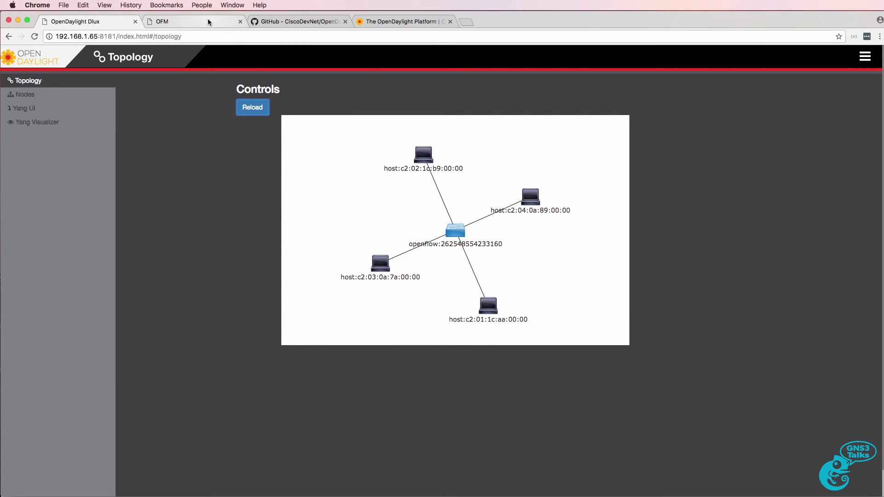
- Review the OpenDaylight homepage and scroll the OpenDaylight-Openflow-App GitHub README
click(390, 22)
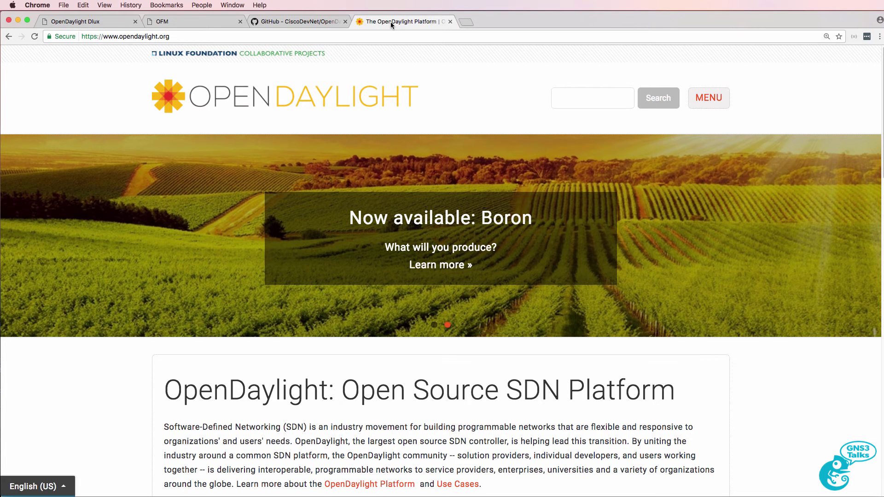
click(318, 22)
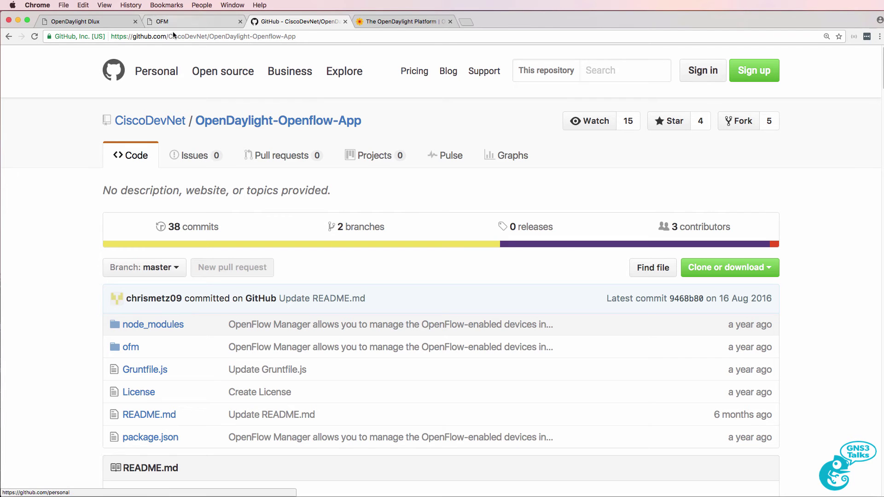
scroll(98, 204, down, 3)
scroll(112, 203, down, 15)
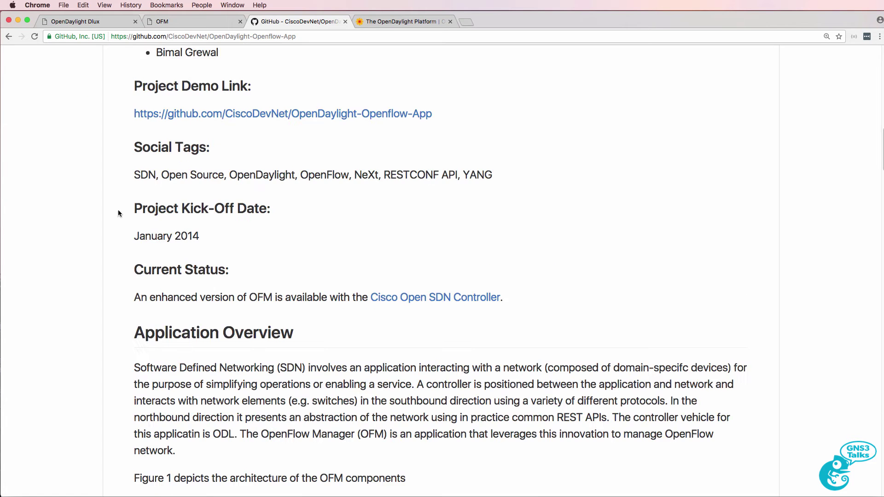
scroll(380, 242, up, 2)
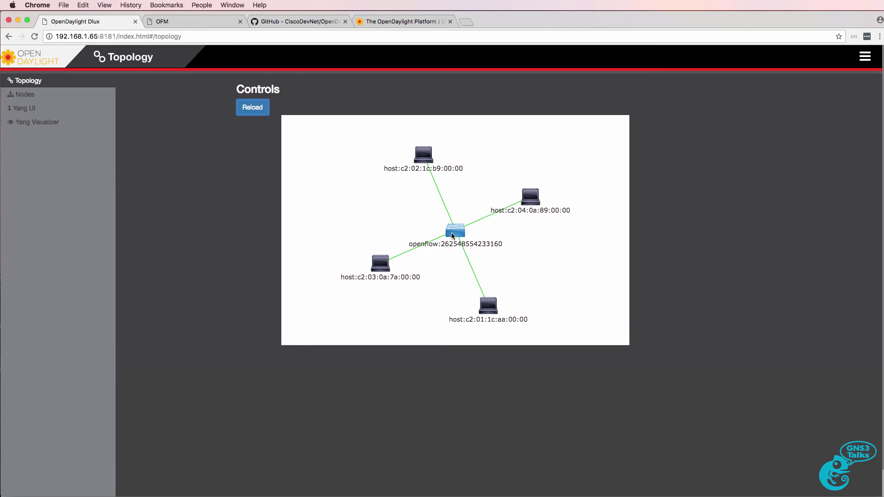
mouse_move(454, 236)
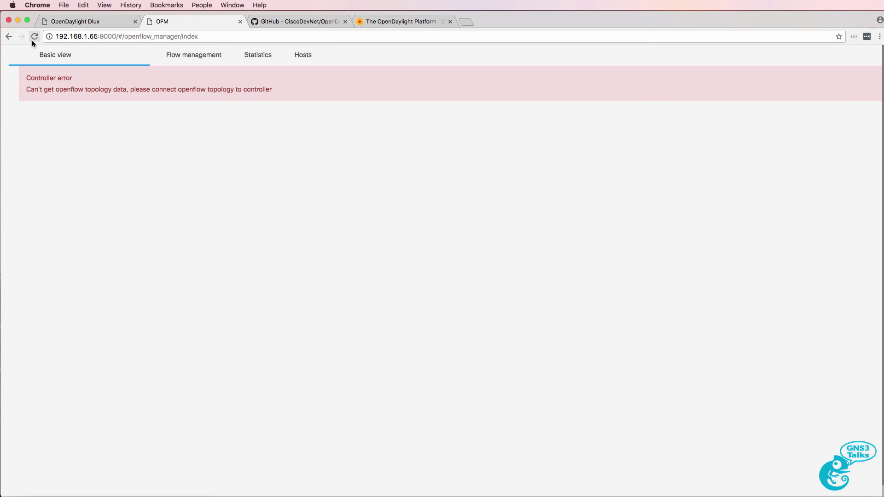
- Show host devices in the 192.168.1.65:9000 OFM topology and reposition the switch node
click(33, 40)
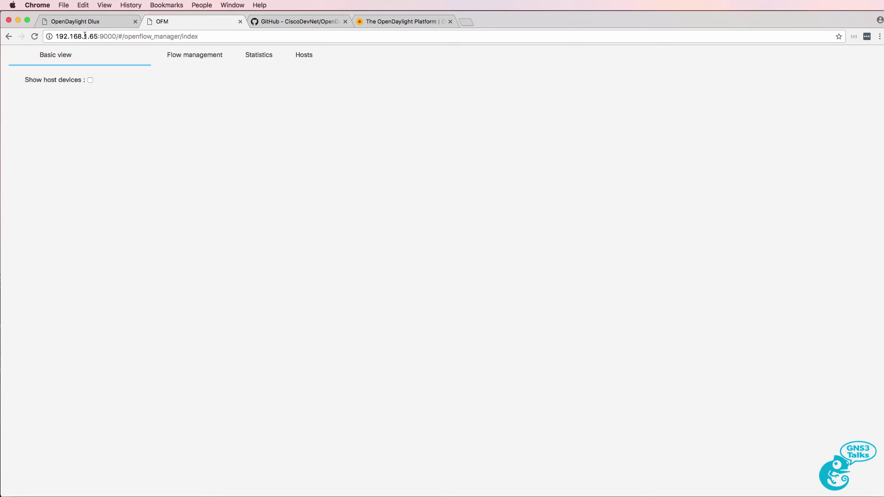
click(115, 36)
drag(115, 36, 54, 41)
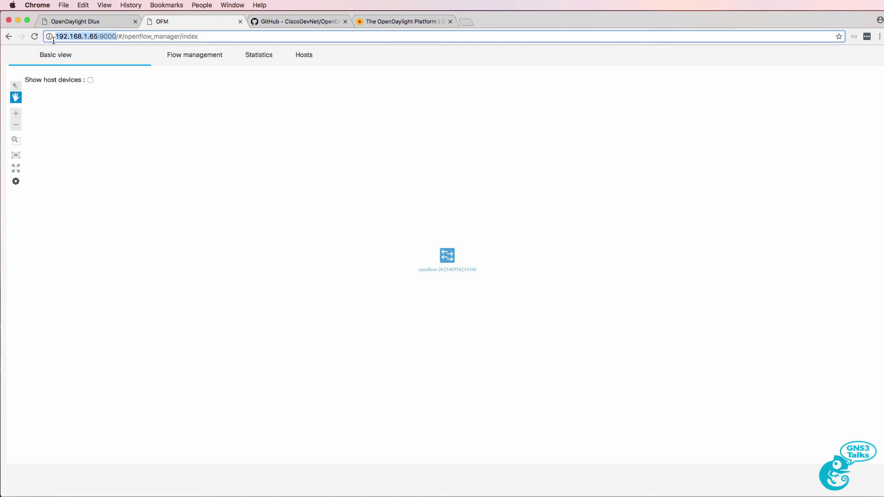
click(90, 80)
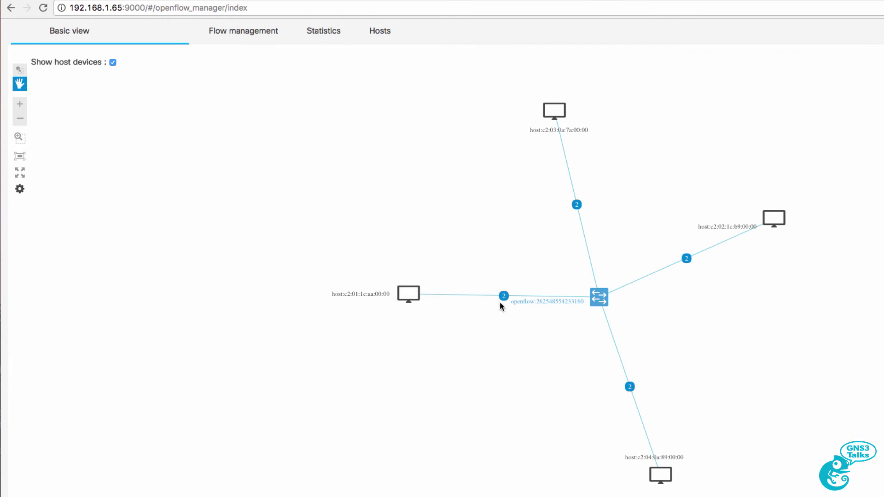
drag(610, 299, 591, 275)
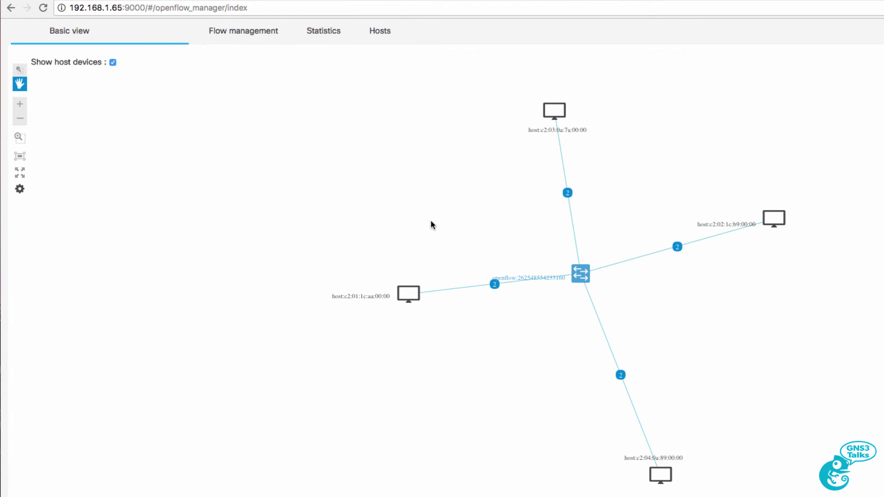
- Open Flow management, enlarge the page size, and highlight the of13 version and 16 configured flows
click(238, 38)
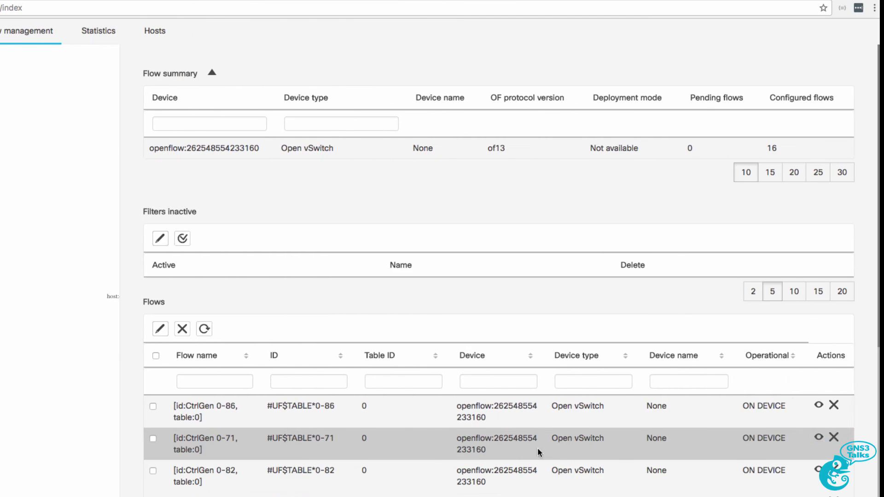
scroll(809, 411, down, 6)
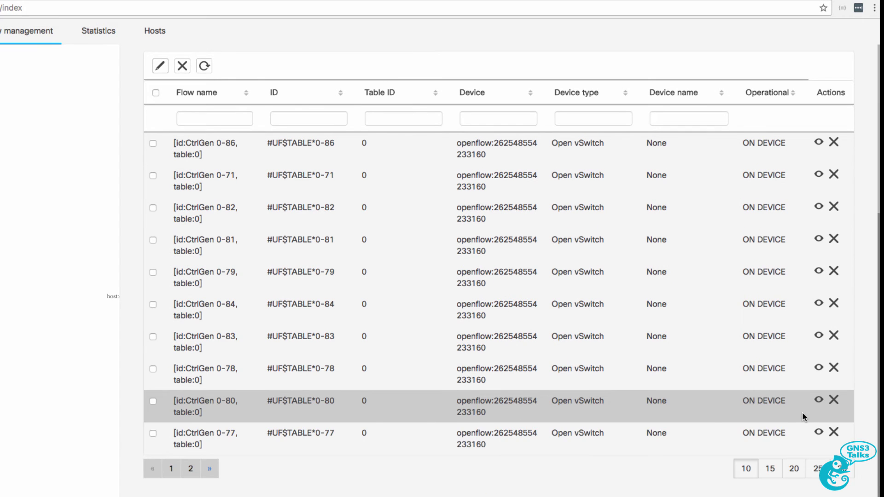
click(841, 474)
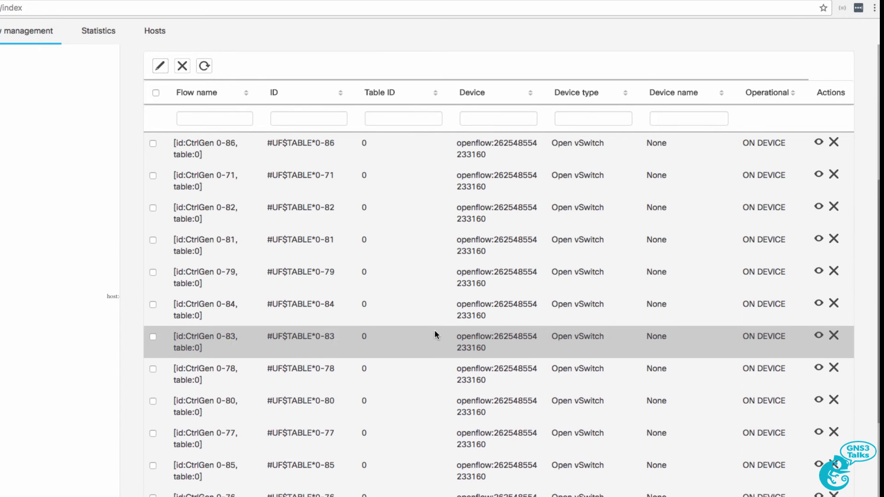
scroll(431, 324, up, 5)
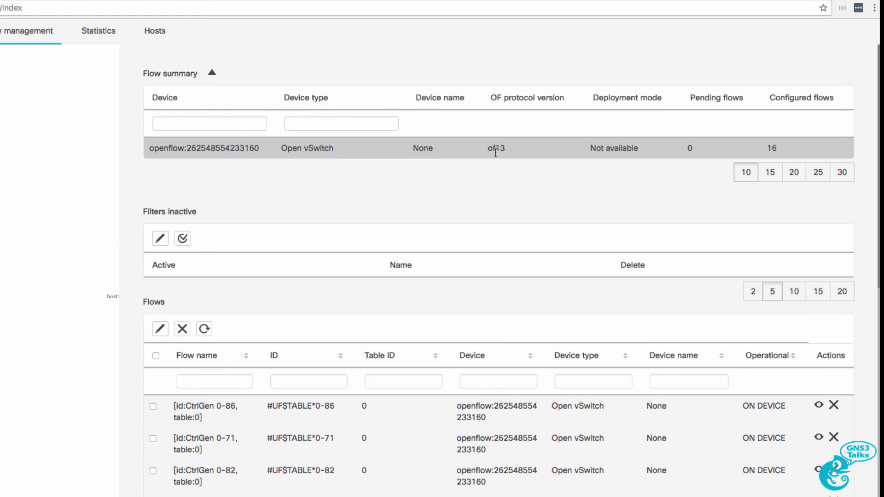
drag(509, 151, 488, 149)
drag(778, 147, 766, 149)
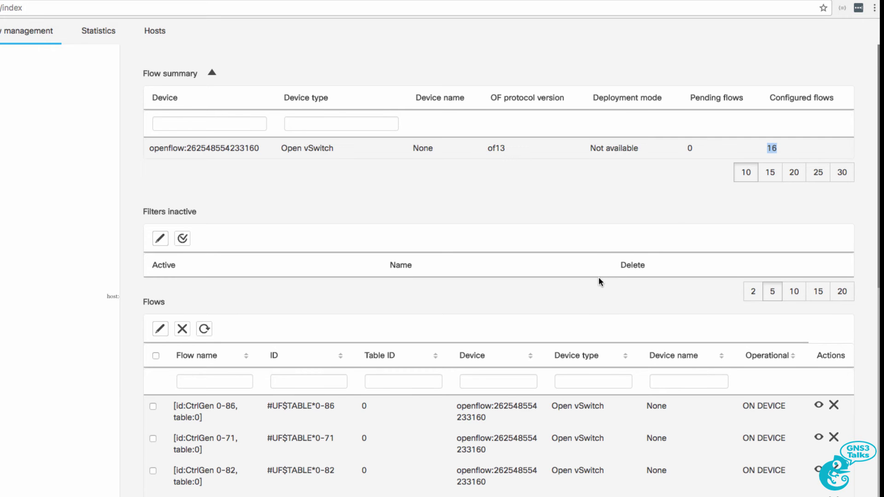
scroll(601, 308, down, 5)
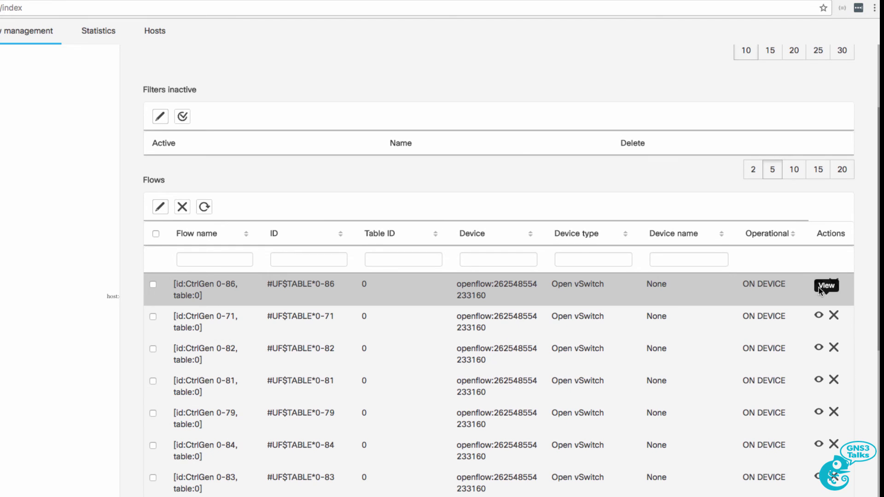
click(818, 284)
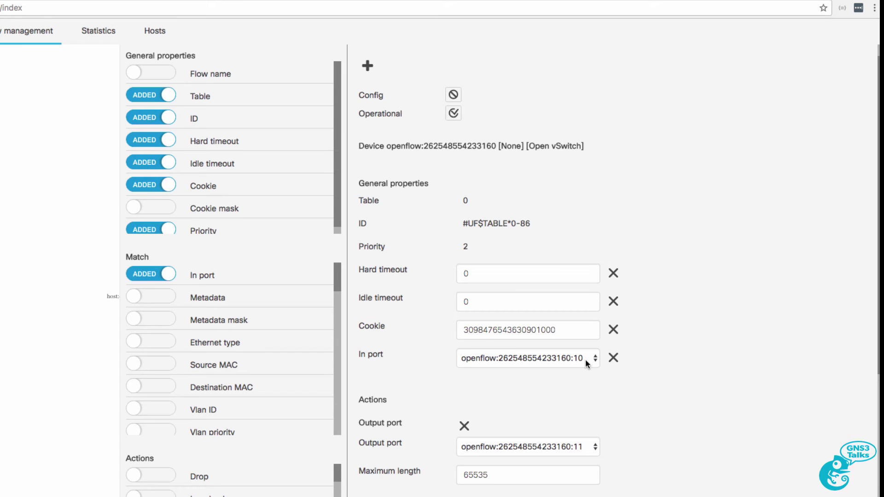
scroll(581, 393, down, 1)
scroll(580, 433, down, 5)
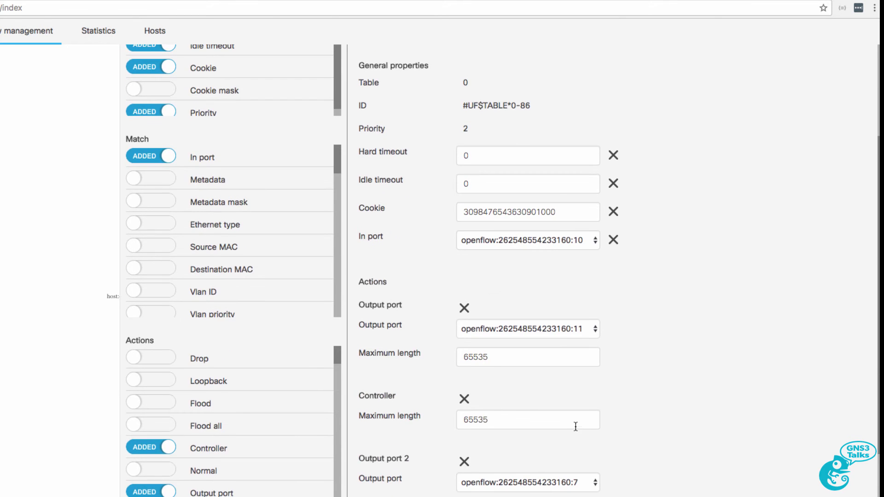
scroll(576, 433, down, 4)
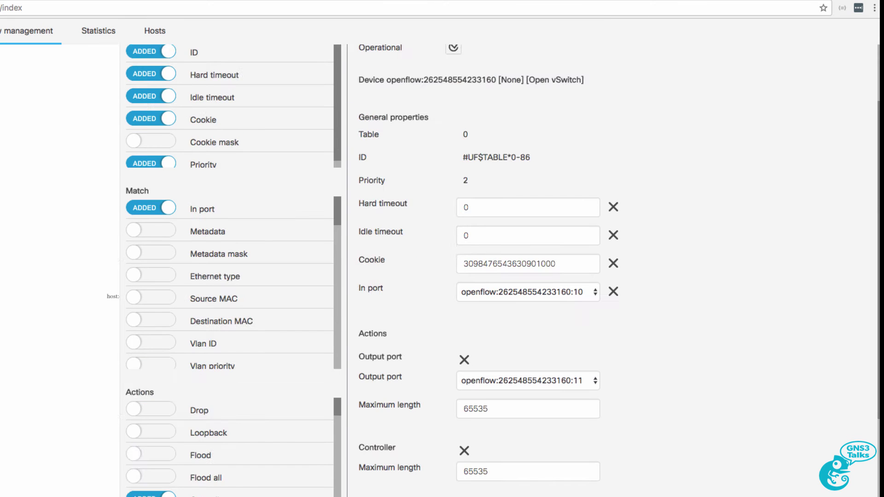
click(560, 472)
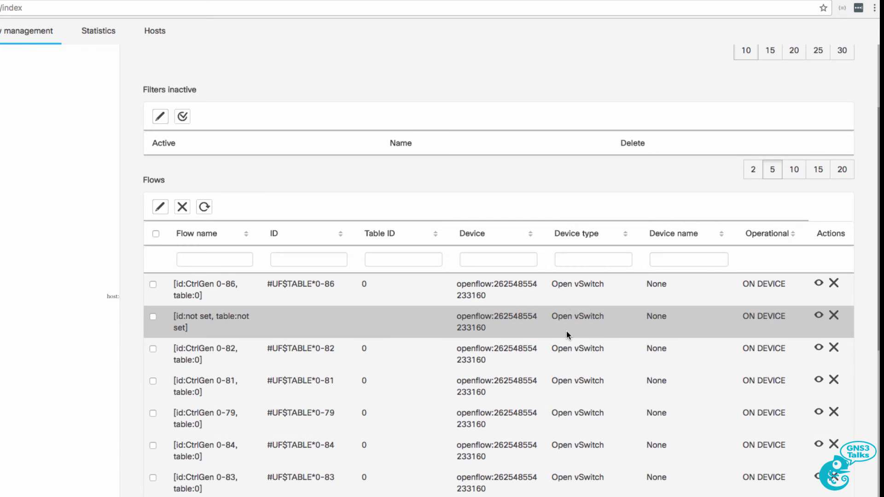
click(159, 206)
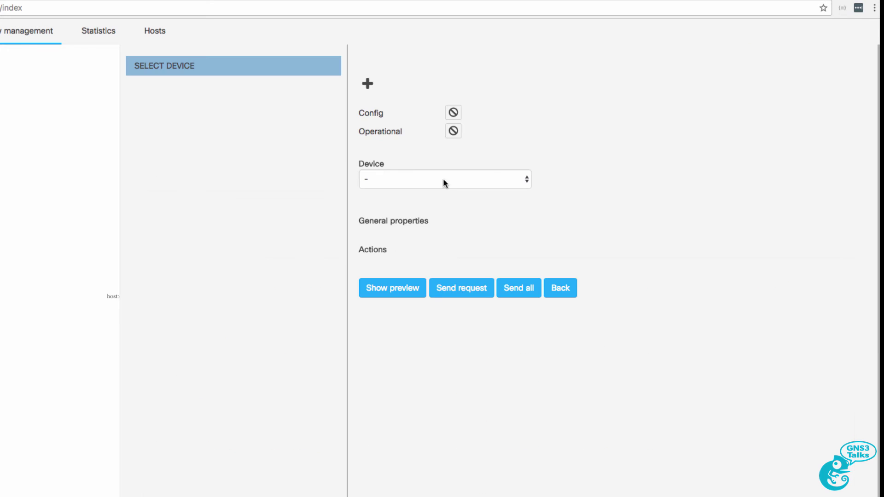
click(478, 177)
click(481, 188)
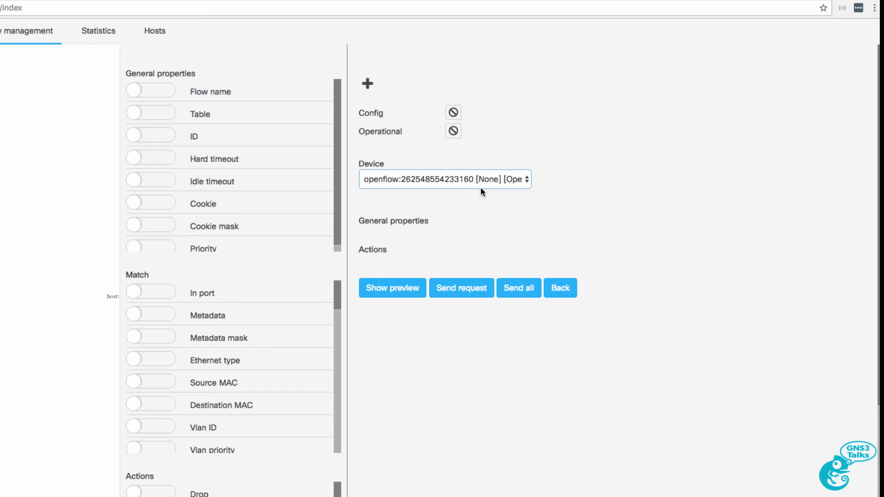
click(500, 241)
text(0)
click(505, 268)
text(1)
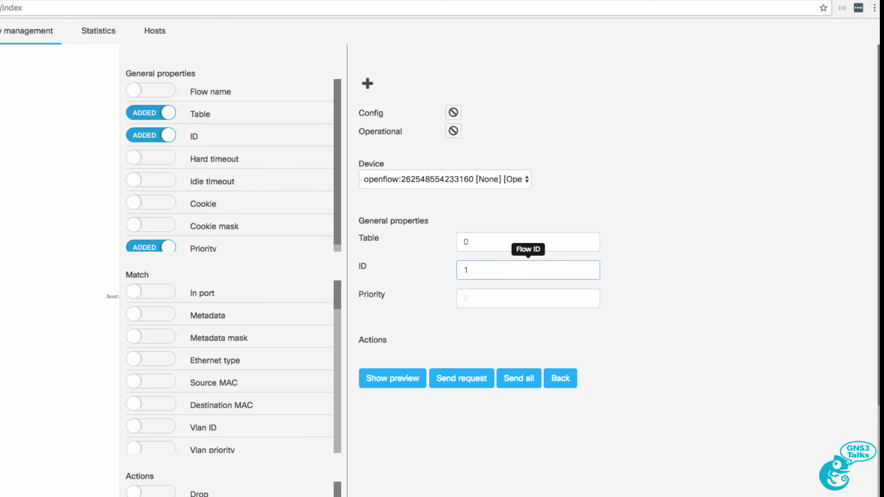
text(02)
click(465, 298)
text(1000)
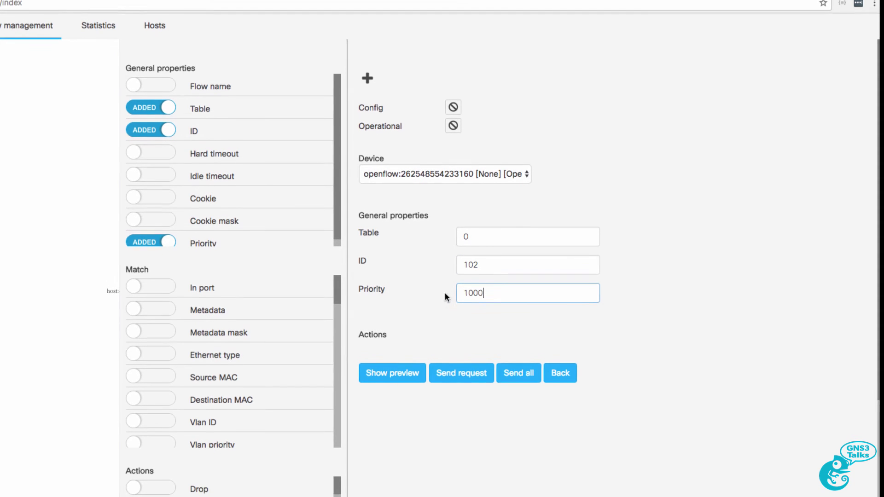
- Add an In port match for switch port 1
click(157, 274)
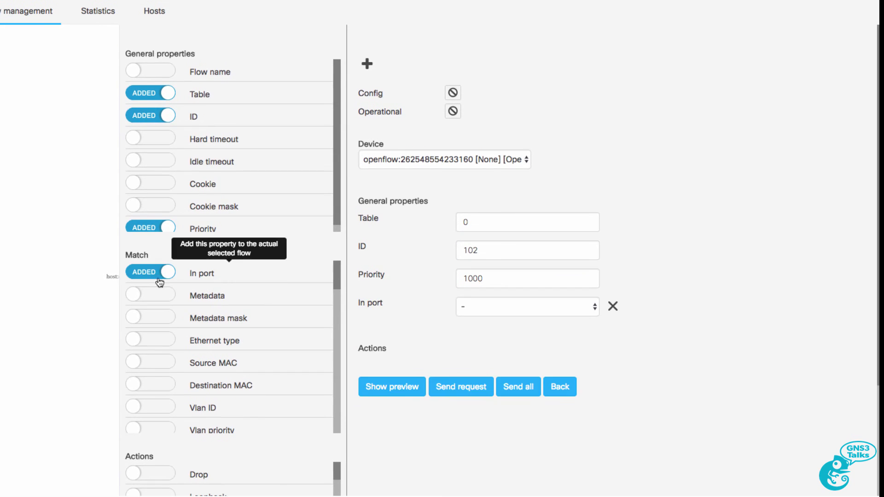
click(559, 307)
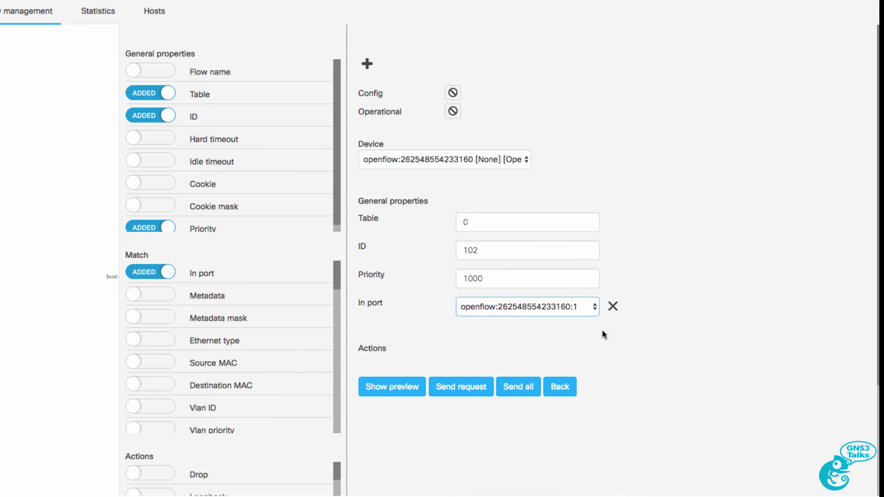
click(602, 329)
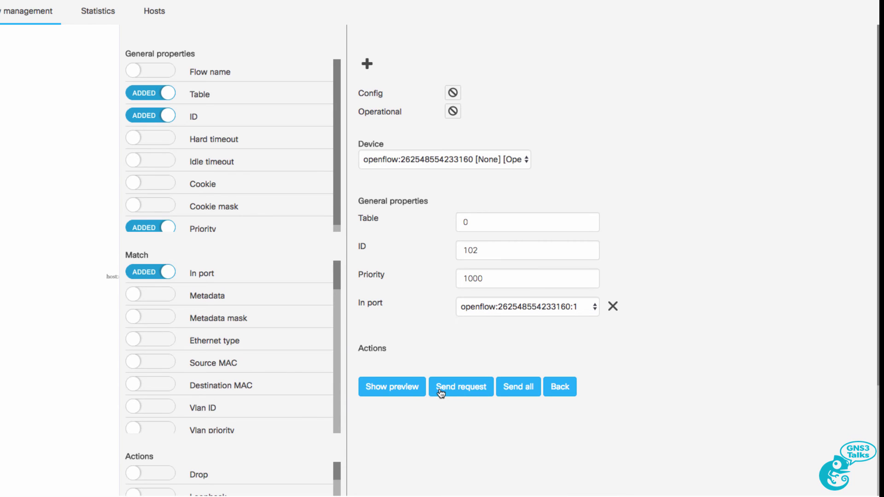
scroll(299, 403, down, 3)
scroll(366, 432, down, 5)
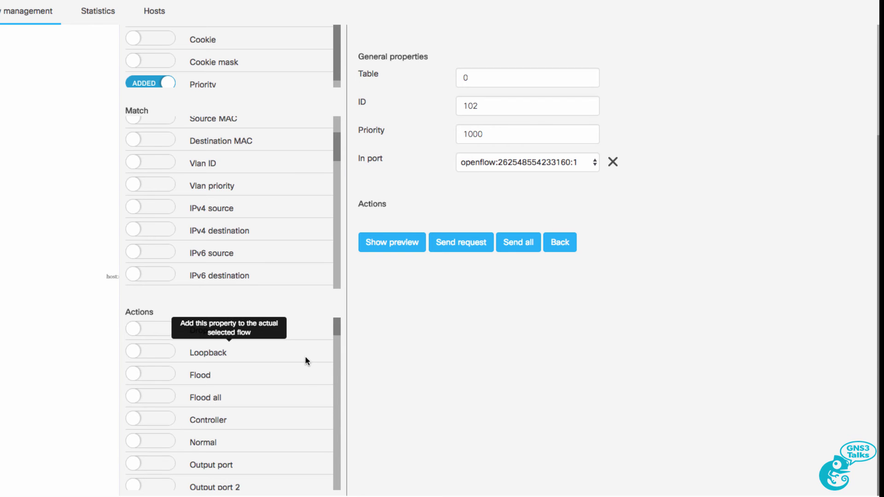
scroll(289, 403, down, 1)
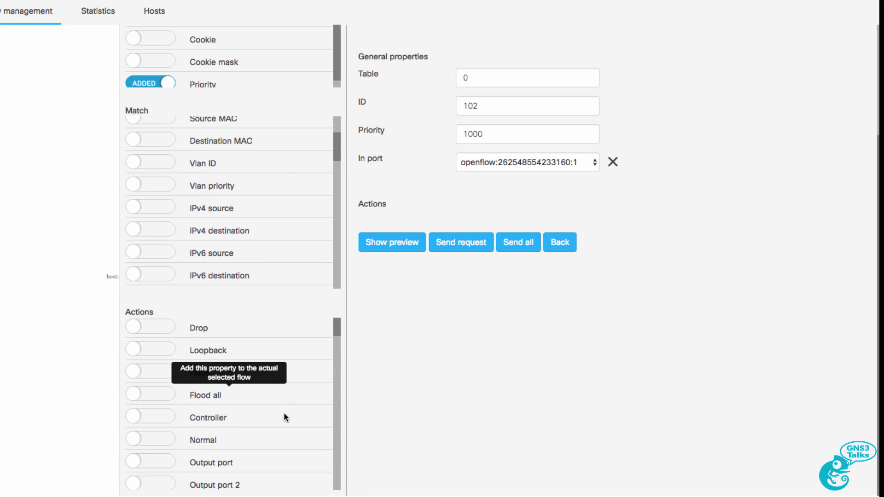
scroll(287, 413, down, 1)
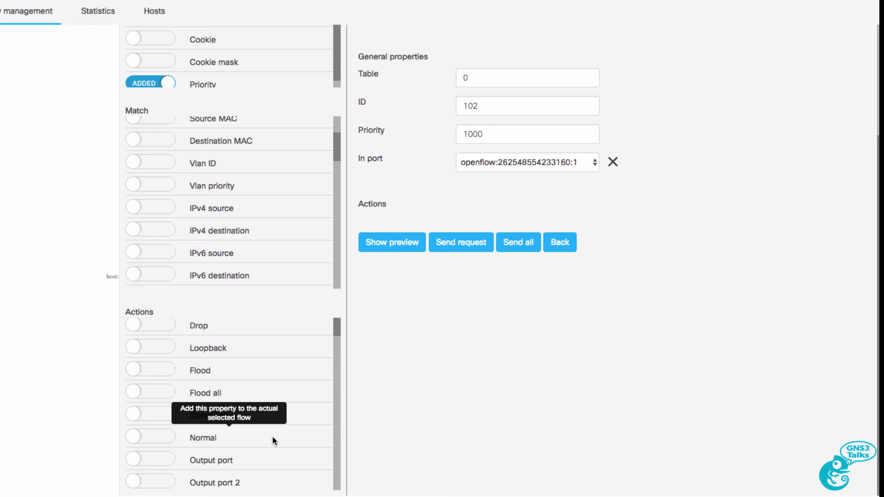
scroll(273, 437, down, 3)
click(167, 449)
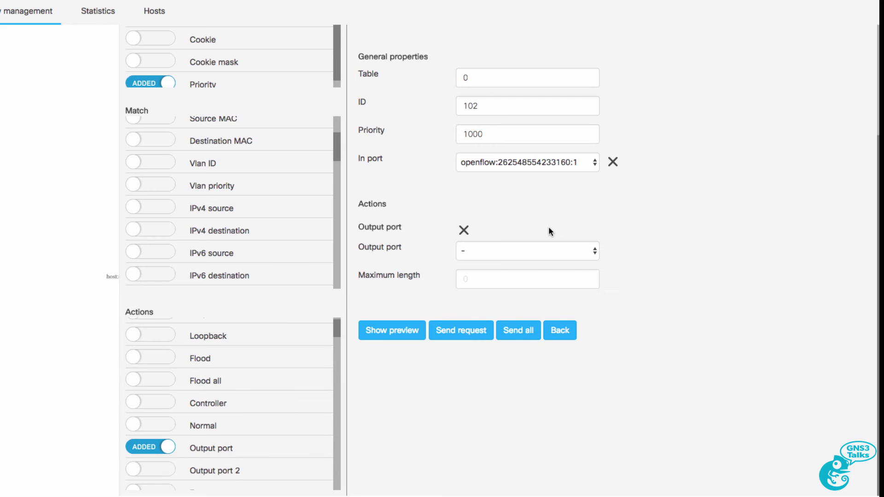
click(559, 252)
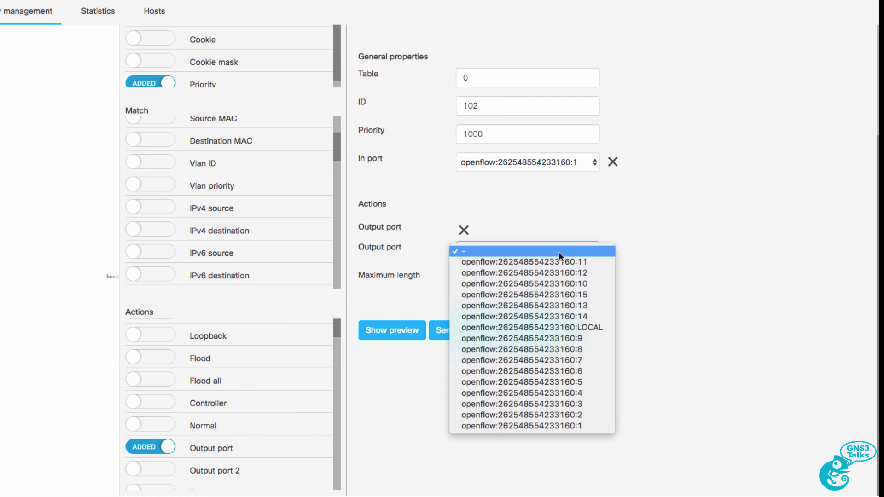
click(579, 416)
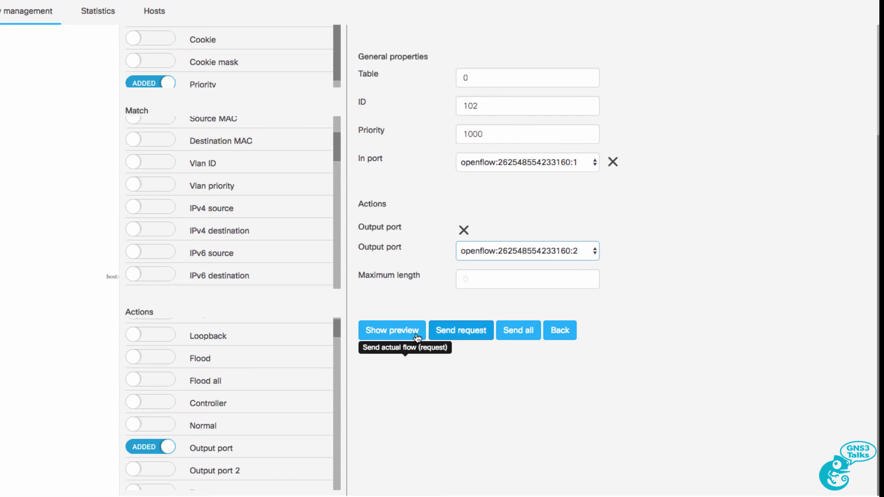
click(401, 331)
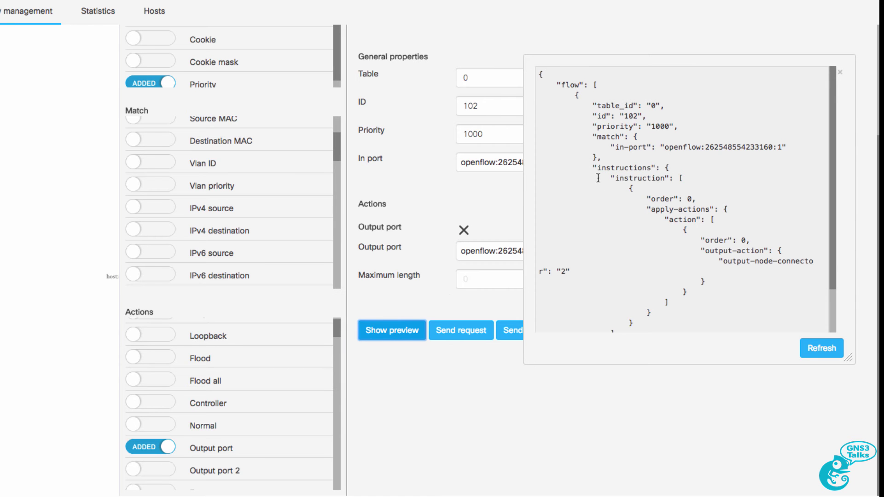
click(581, 115)
key(ctrl+a)
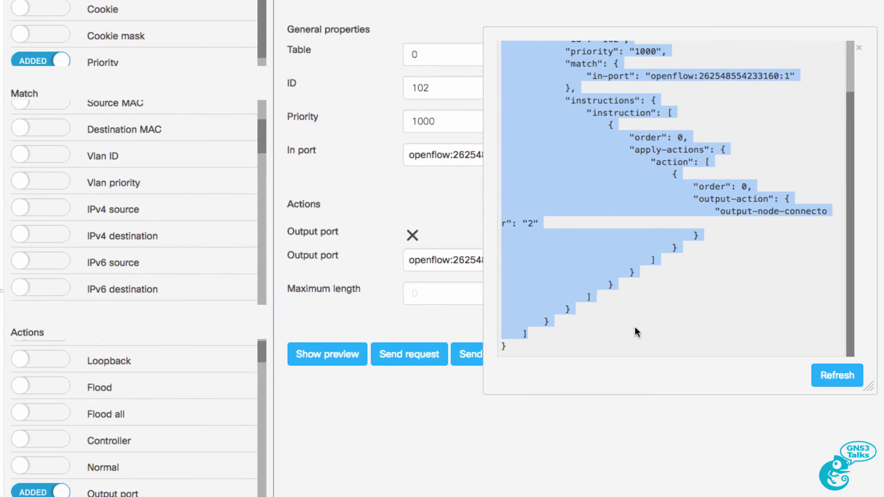
scroll(652, 304, up, 2)
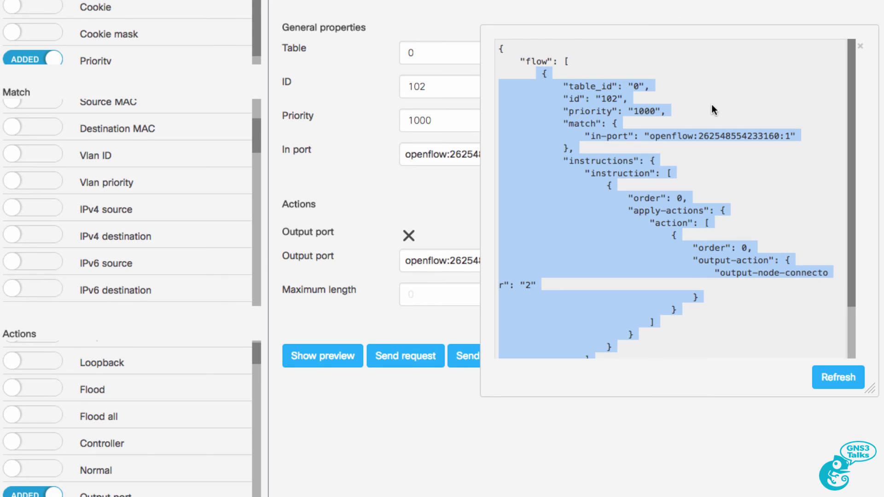
click(704, 121)
drag(563, 85, 658, 83)
drag(569, 99, 645, 102)
drag(564, 112, 676, 111)
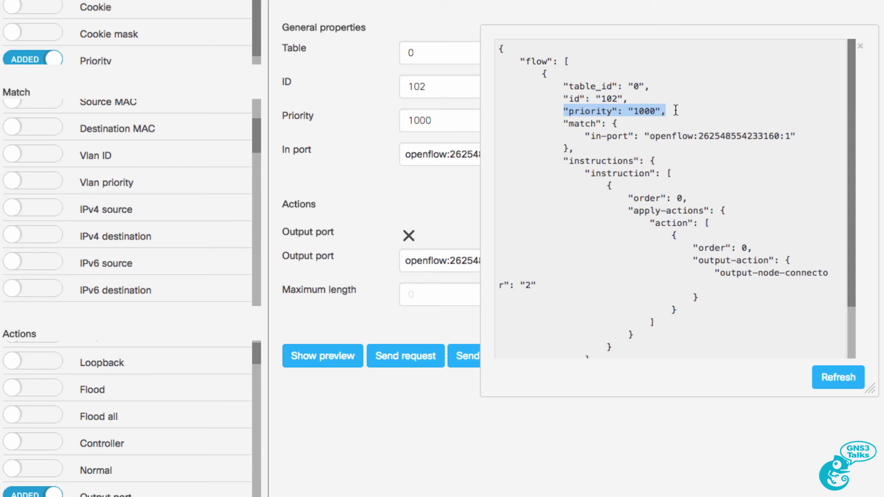
click(787, 135)
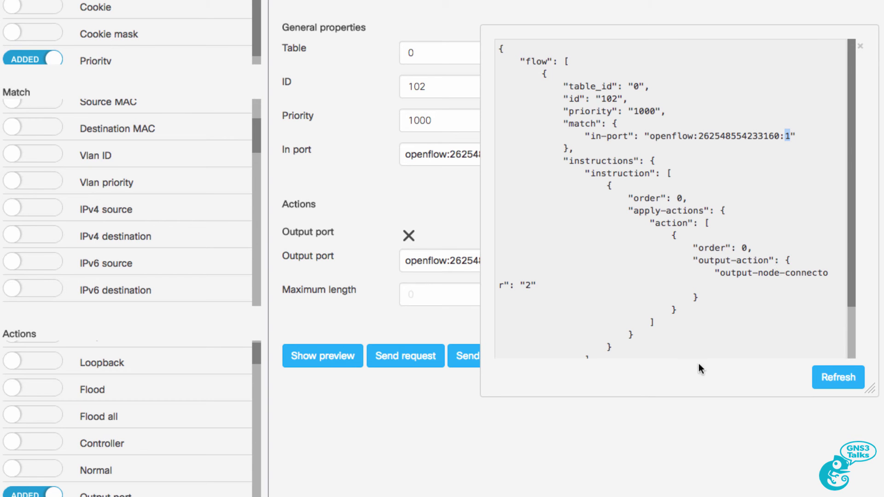
drag(520, 285, 536, 286)
click(861, 46)
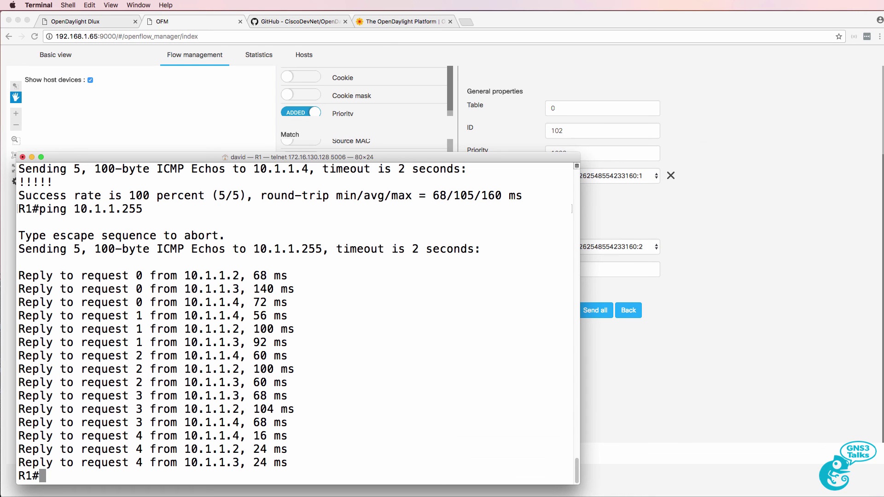
- Ping 10.1.1.3 and then 10.1.1.4 from the router console
text(ping 10.1.1.3)
key(Return)
key(Up)
key(BackSpace)
text(4)
key(Return)
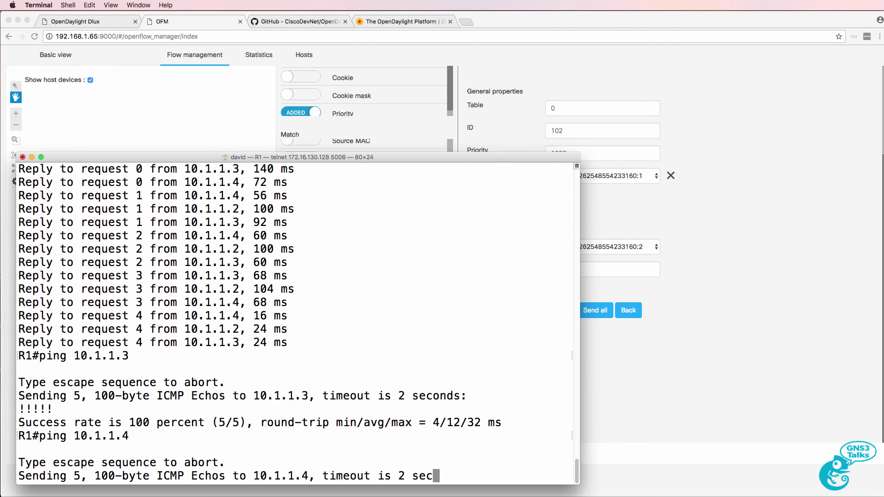
- Send all pending flows, check the Success details, and reload the Flows table showing flow 102
click(619, 341)
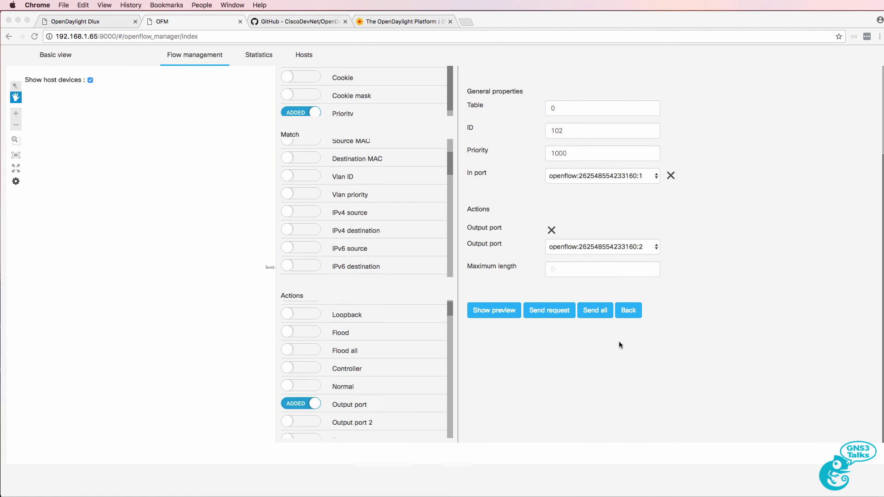
click(578, 404)
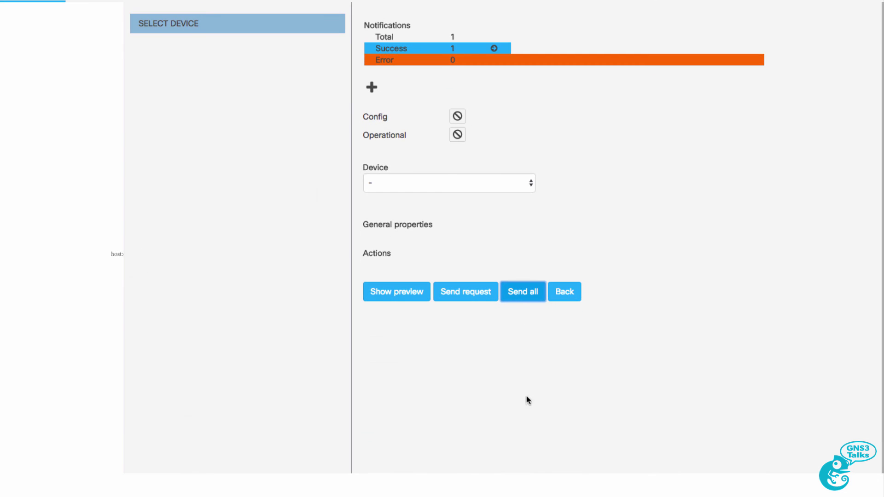
click(494, 49)
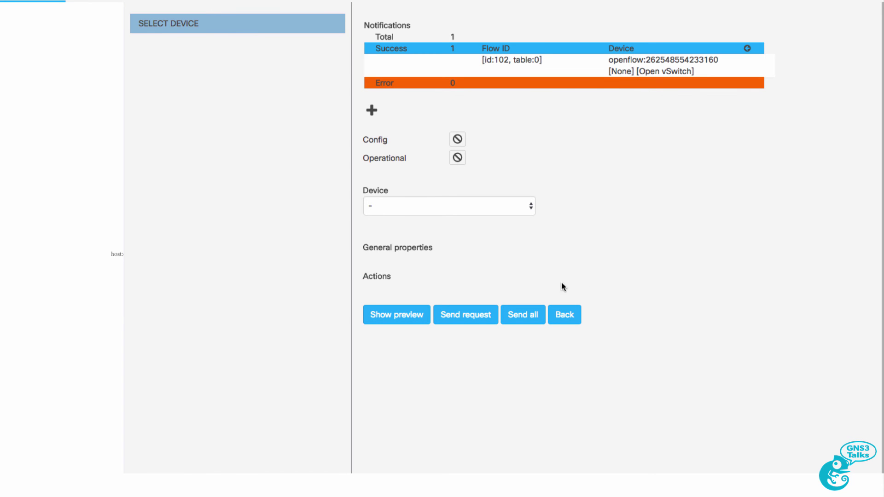
click(565, 315)
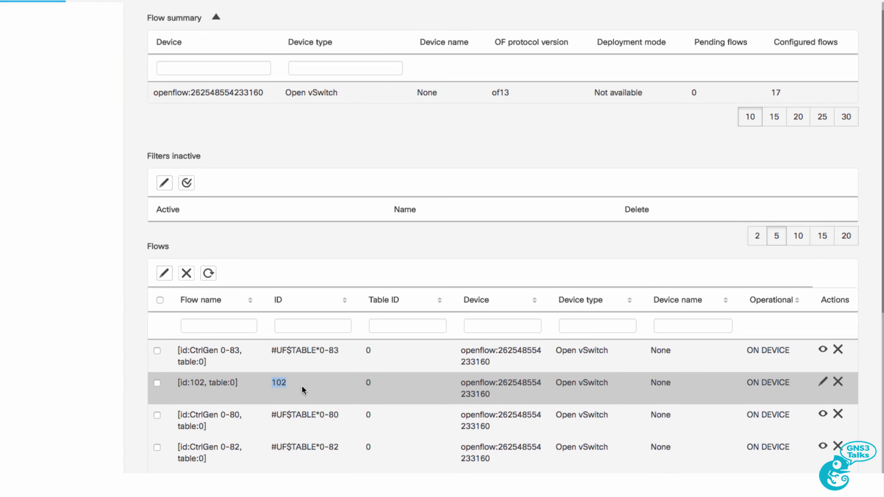
drag(294, 385, 253, 378)
click(208, 272)
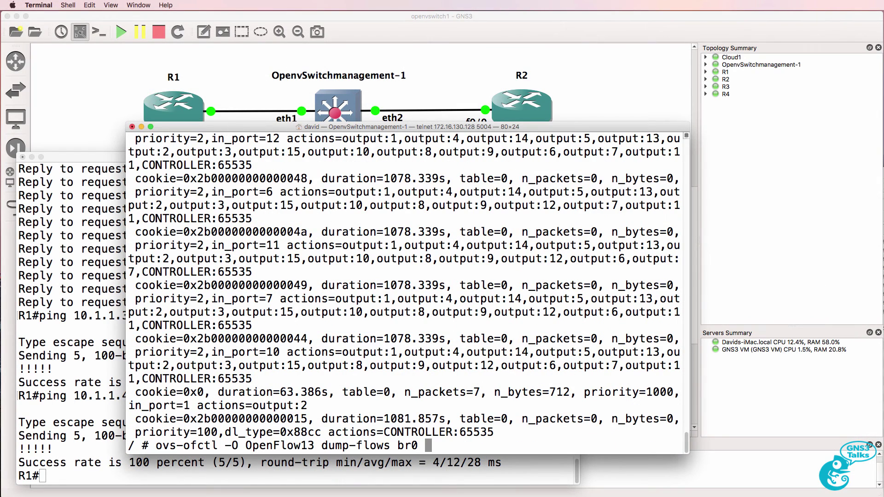
- Filter ovs-ofctl dump-flows br0 with '| grep 1000' to show the in_port=1 output:2 flow
text(| grep 1000)
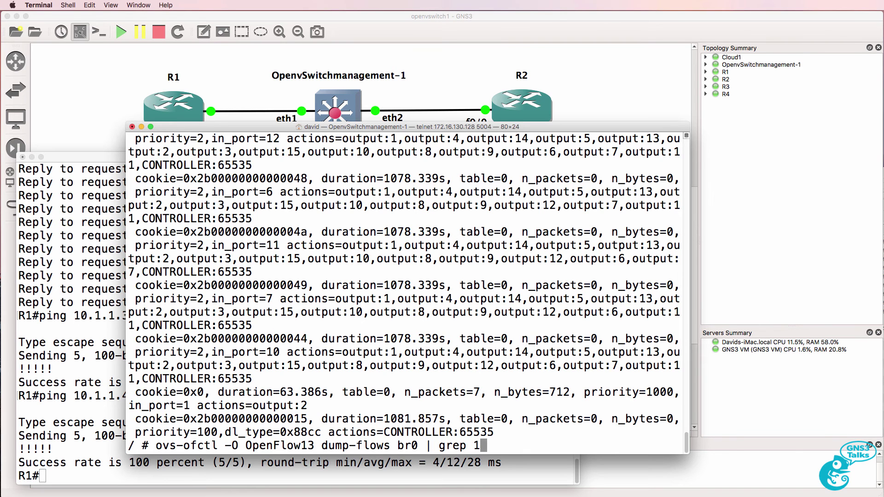
key(Return)
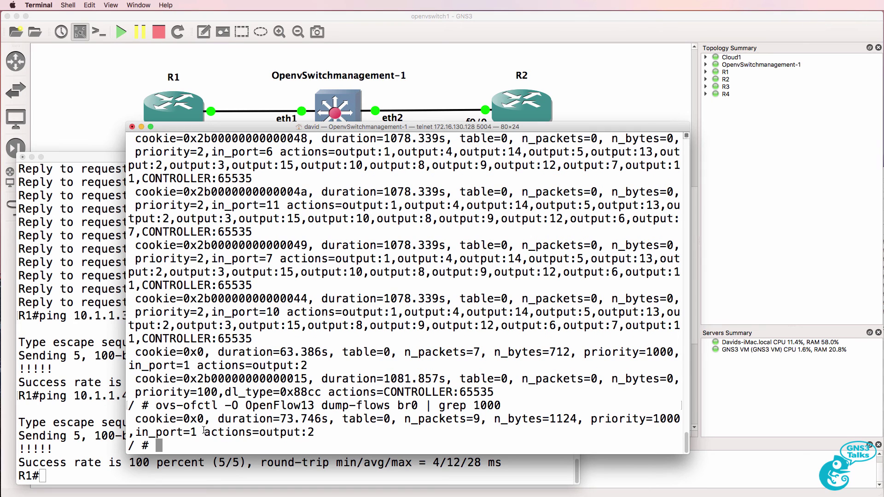
drag(204, 431, 134, 433)
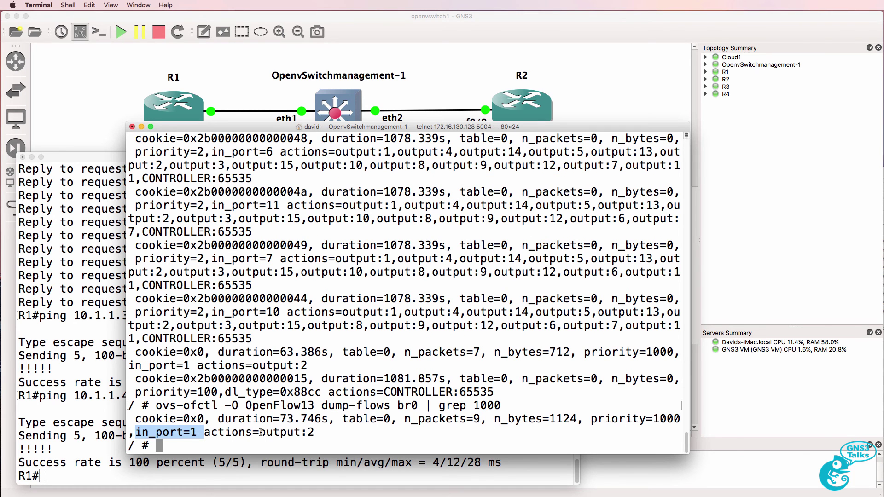
- Highlight the output:2 action, then ping 10.1.1.2 from R1 successfully
drag(260, 432, 314, 433)
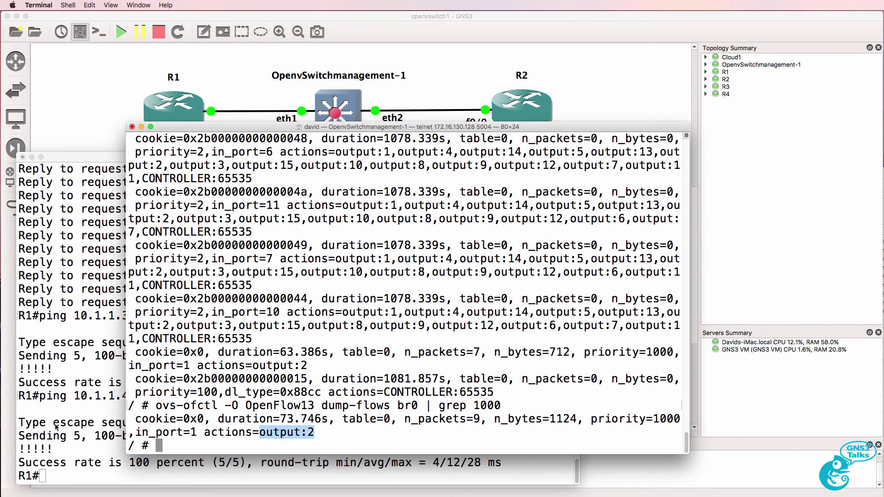
click(70, 422)
key(Up)
key(BackSpace)
text(2)
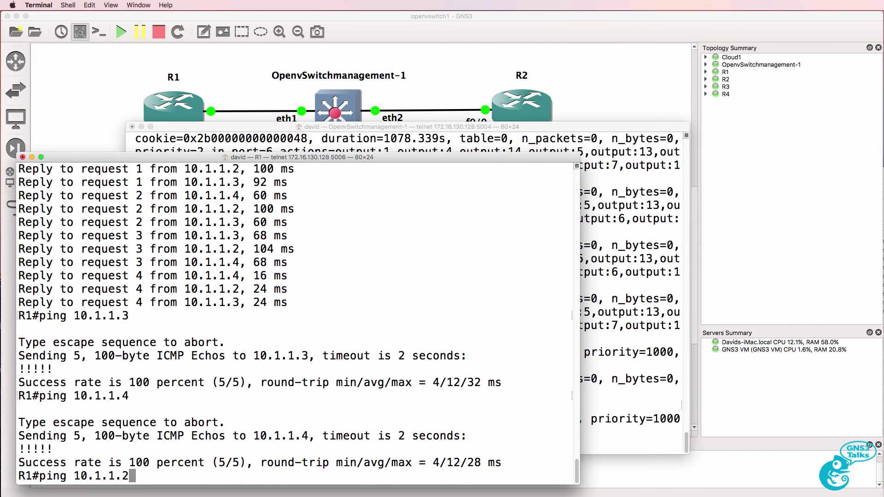
key(Return)
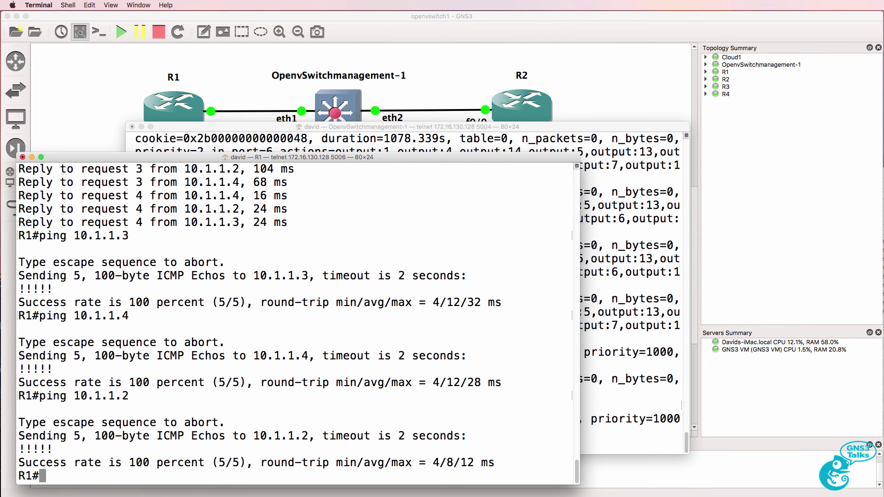
- Ping 10.1.1.3 and 10.1.1.4 from R1, both now failing
key(Up)
key(BackSpace)
text(3)
key(Return)
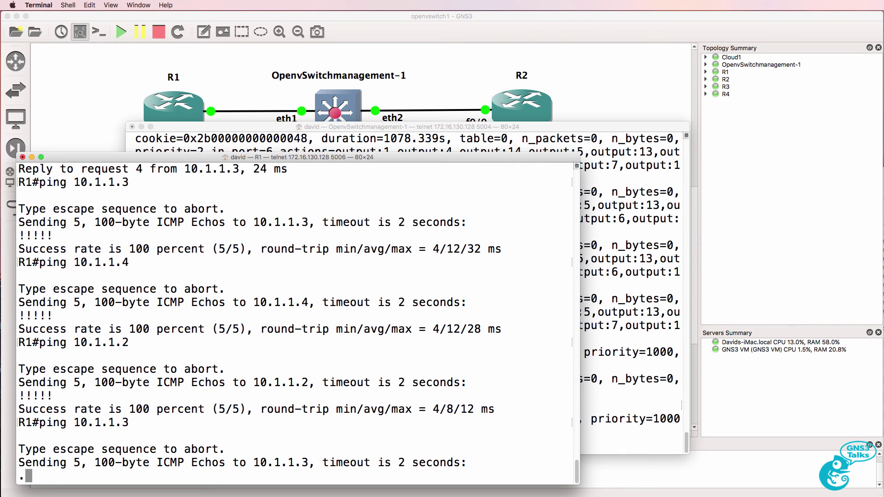
click(433, 44)
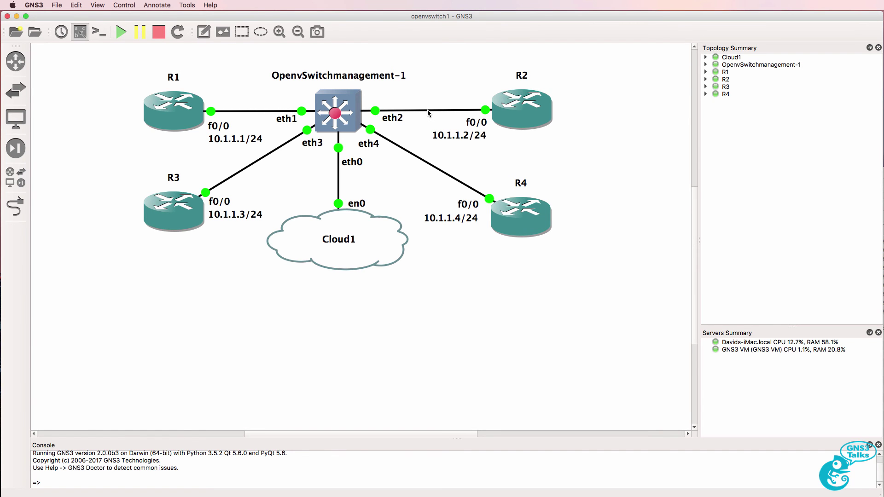
key(super+Tab)
key(BackSpace)
text(4)
key(Return)
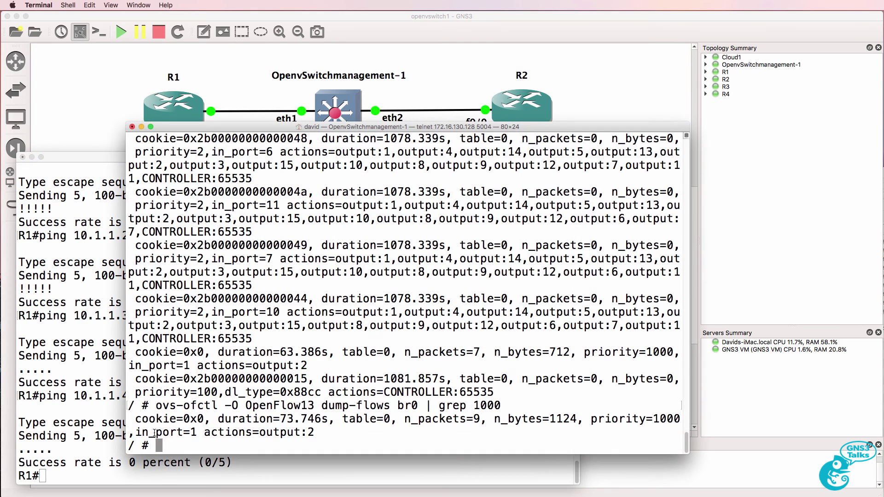
- Rerun the grep 1000 dump-flows, noting the flow now counts 29 packets
drag(136, 432, 363, 429)
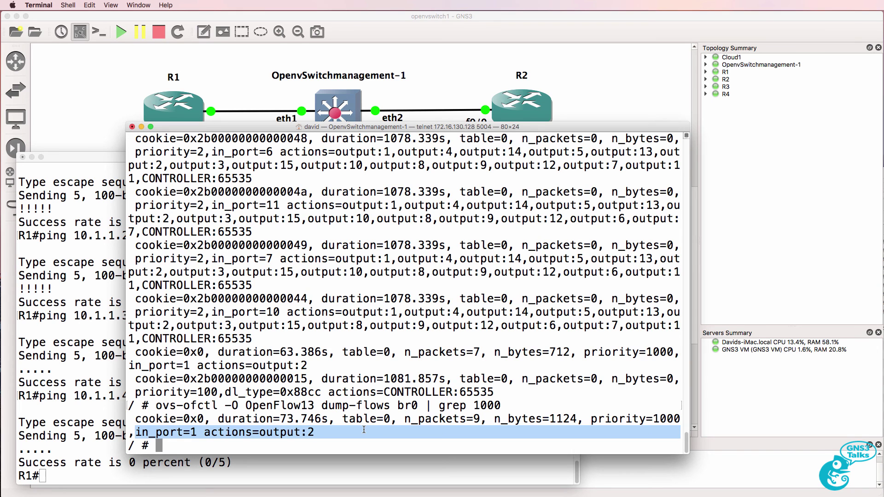
key(Up)
key(Return)
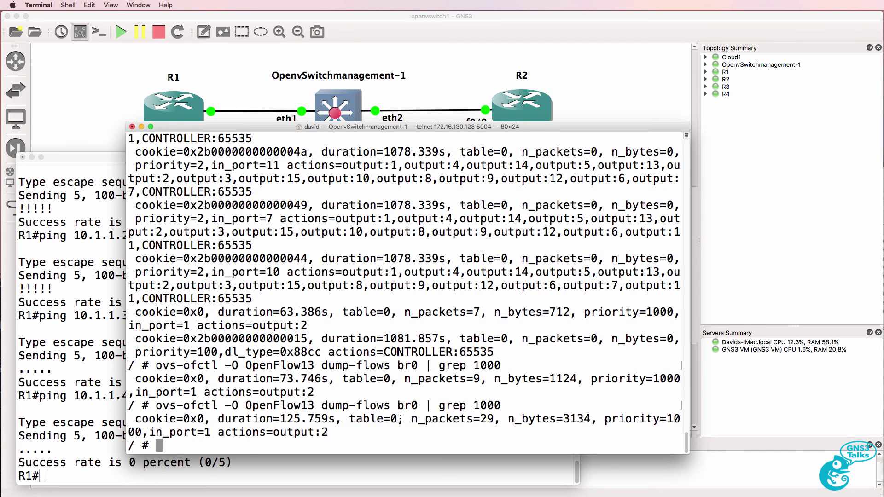
drag(403, 420, 504, 420)
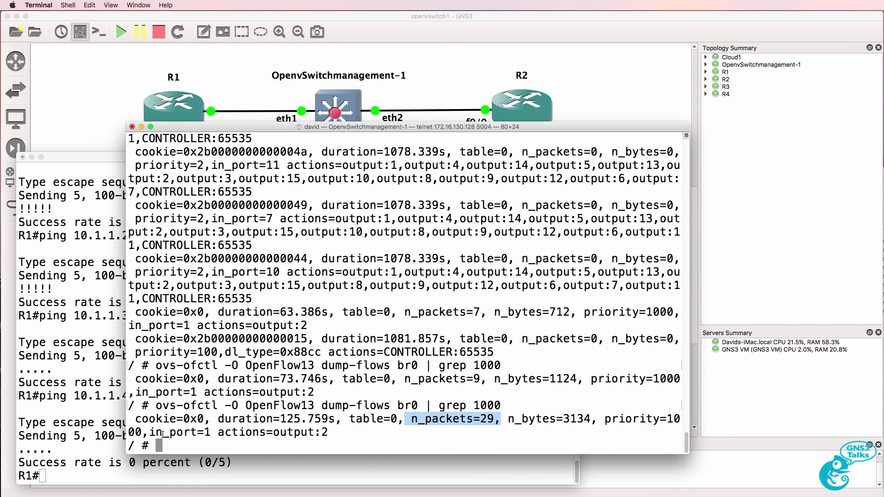
click(600, 426)
- Compare a default flow's priority 2 with the custom flow's priority 1000
drag(604, 420, 141, 435)
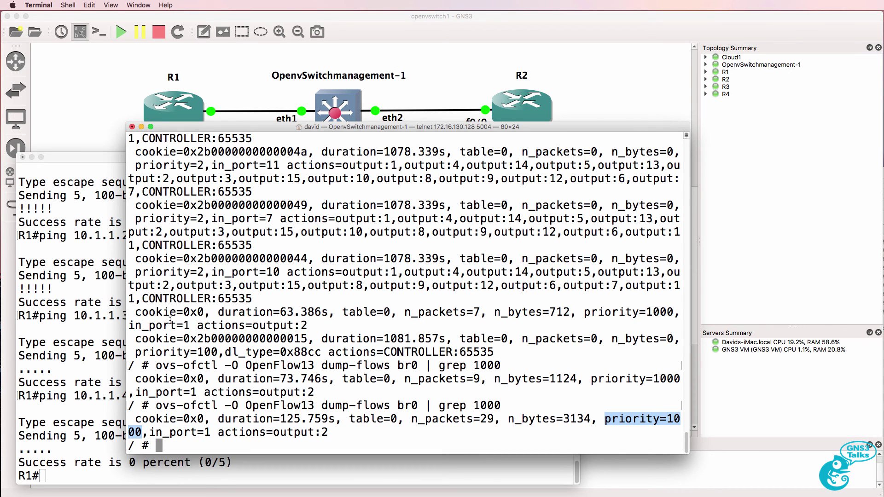
drag(204, 272, 136, 272)
drag(604, 420, 681, 419)
click(74, 450)
- Ping the 10.1.1.255 broadcast from R1 and see replies only from 10.1.1.2
text(ping 101..1)
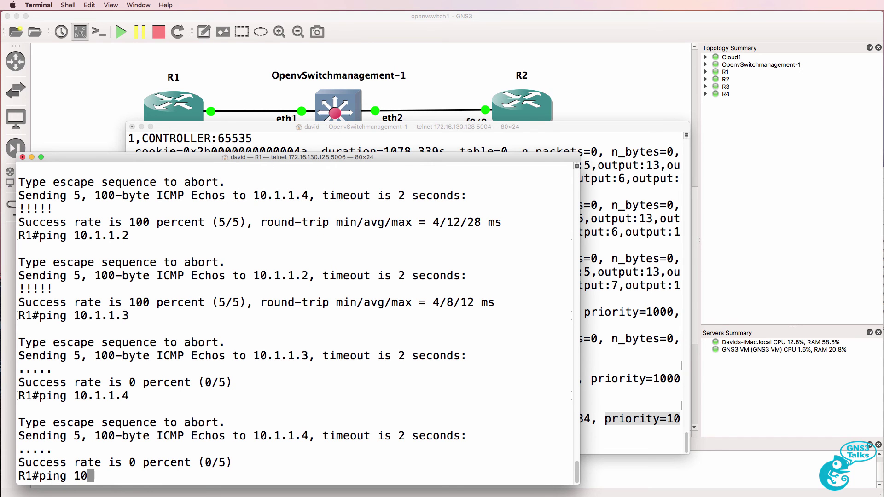
key(BackSpace)
key(BackSpace)
key(BackSpace)
key(BackSpace)
text(.1.1.255)
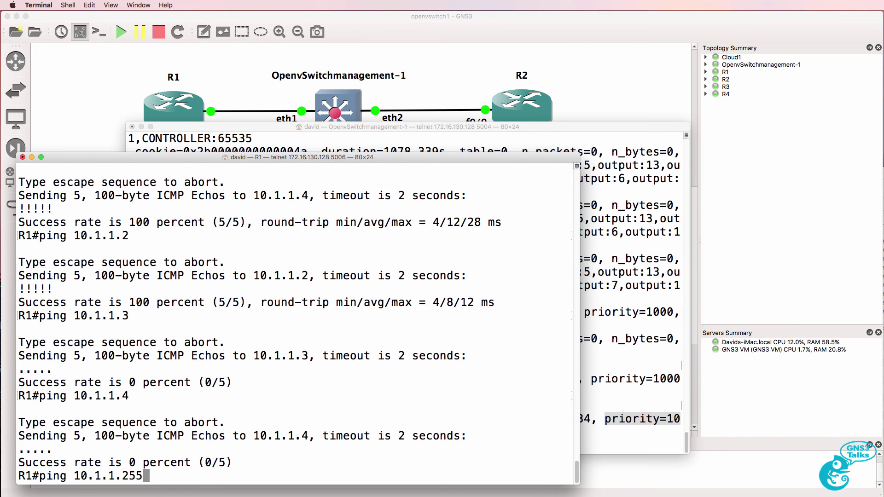
key(Return)
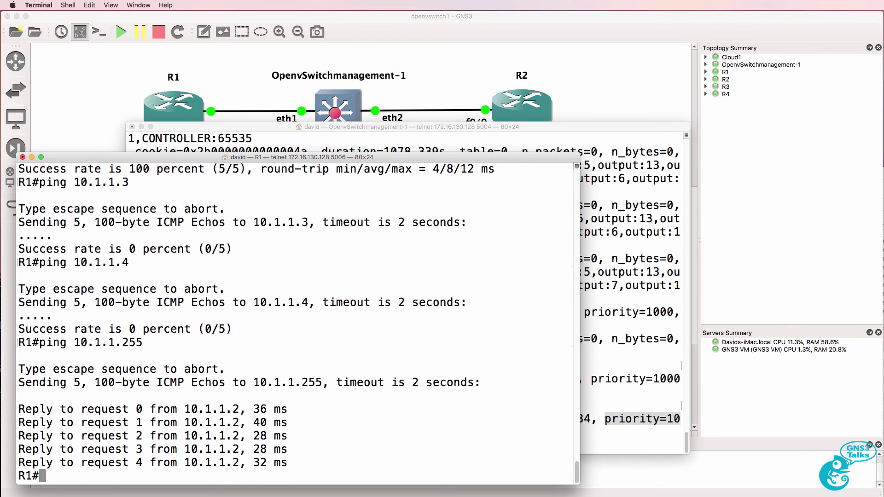
click(353, 23)
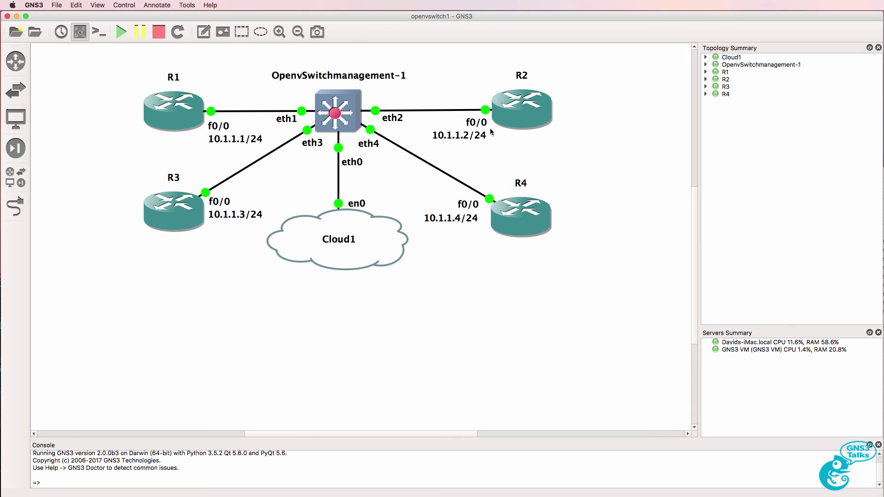
- From R2, ping 10.1.1.1, 10.1.1.3 and 10.1.1.4, all replying
key(super+Tab)
text(ping 10.1.1.1)
key(Return)
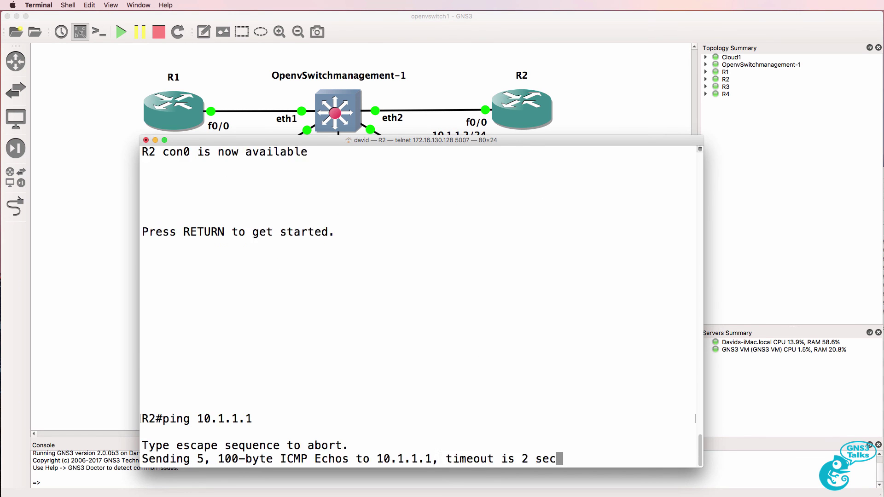
key(Up)
key(BackSpace)
text(2)
key(BackSpace)
text(3)
key(Return)
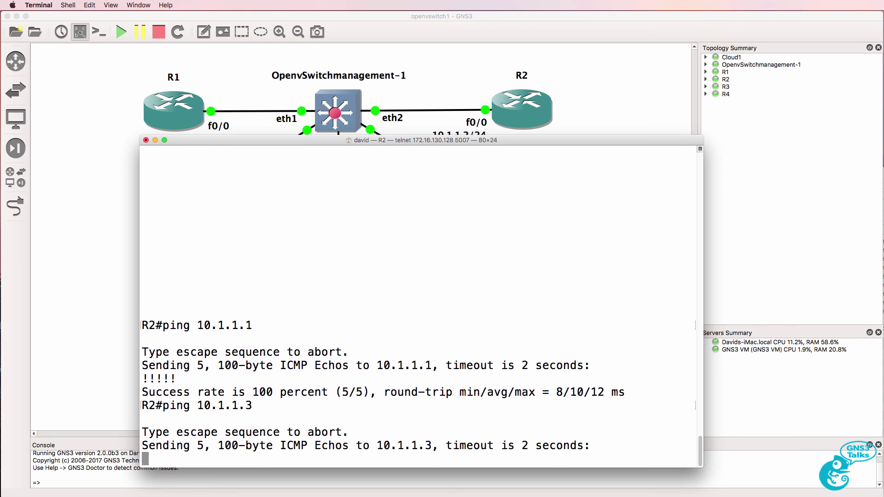
key(Up)
key(BackSpace)
text(4)
key(Return)
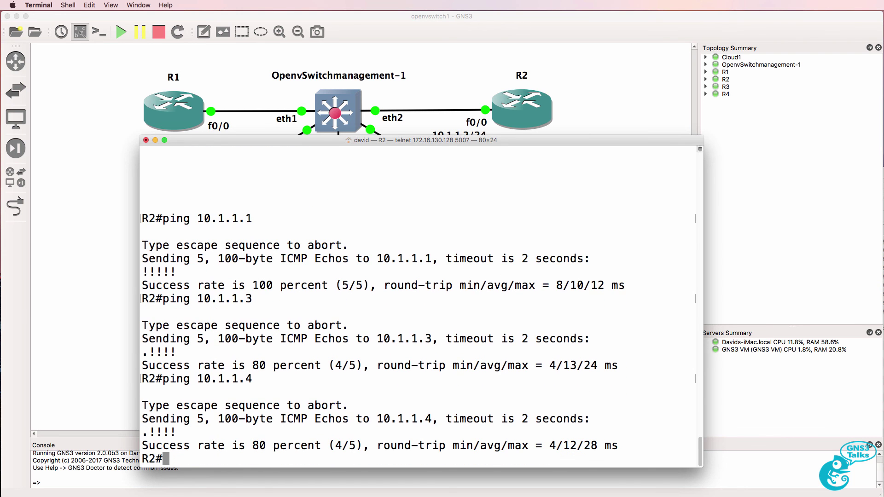
click(485, 21)
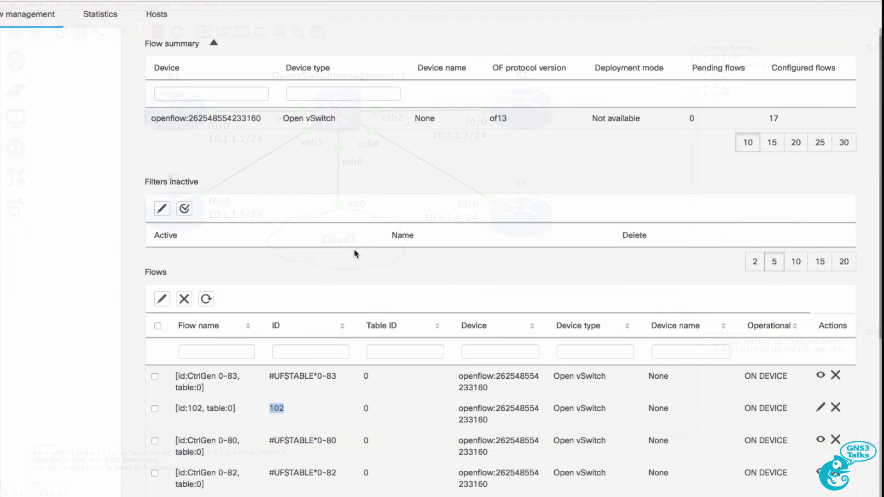
- Start a new flow on the OpenFlow switch with table 0, ID 201, priority 1000
click(162, 299)
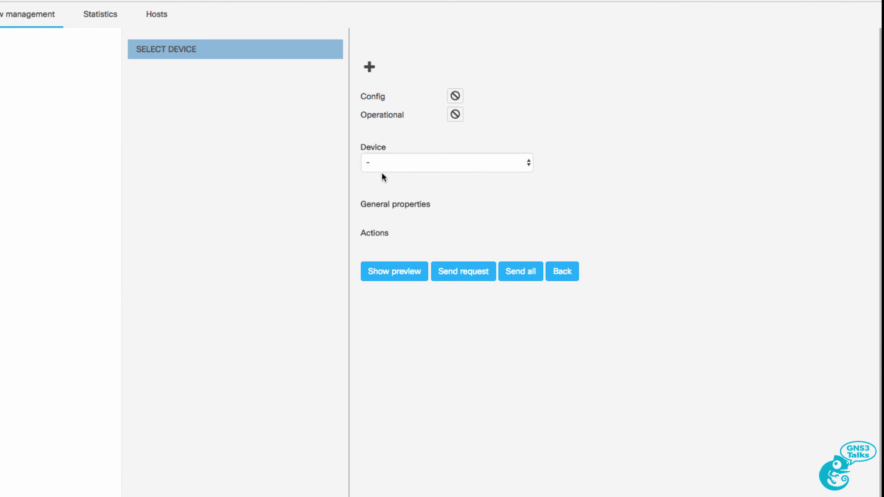
click(404, 167)
click(413, 174)
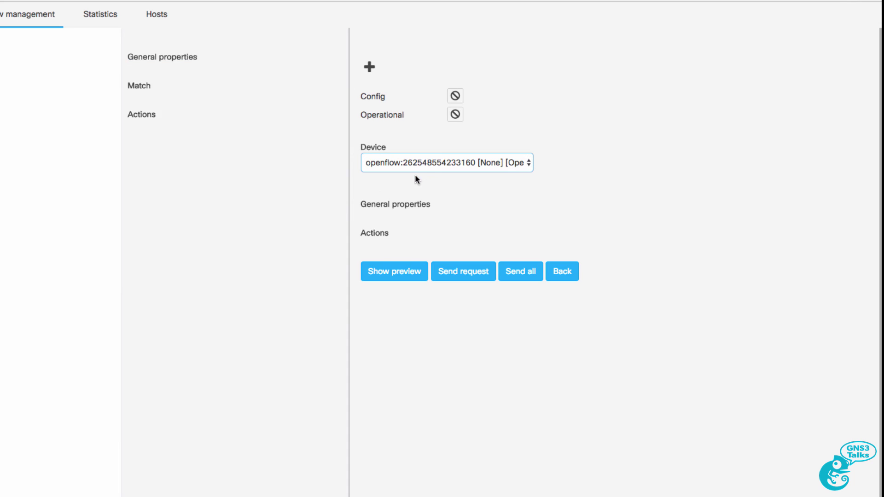
click(492, 225)
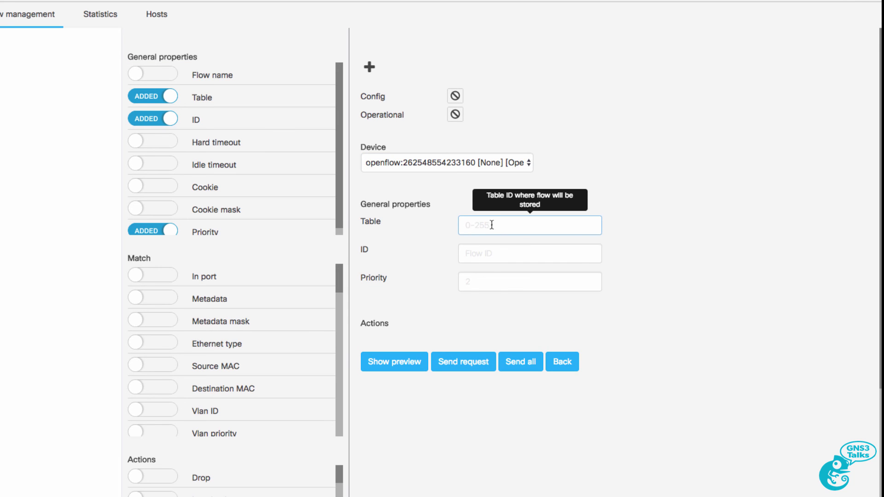
text(0)
click(494, 261)
text(201)
key(Tab)
text(1000)
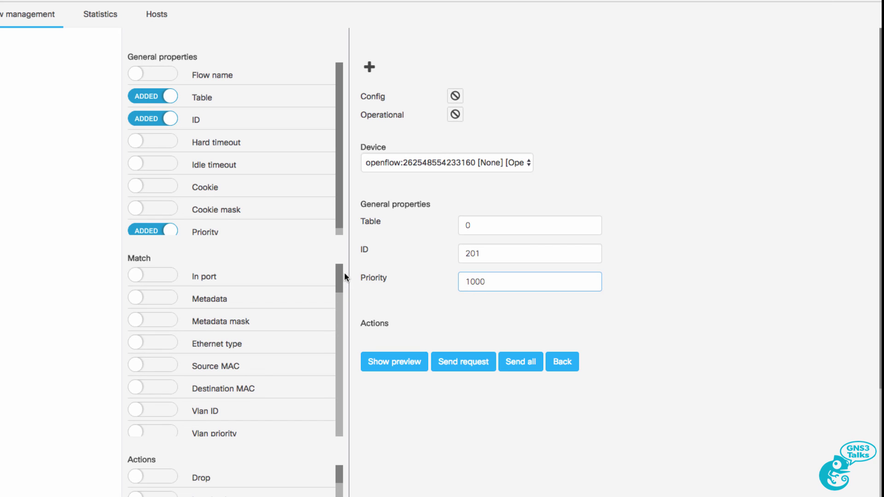
- Match In port :2 and add an Output port action to port :1
click(167, 275)
click(492, 310)
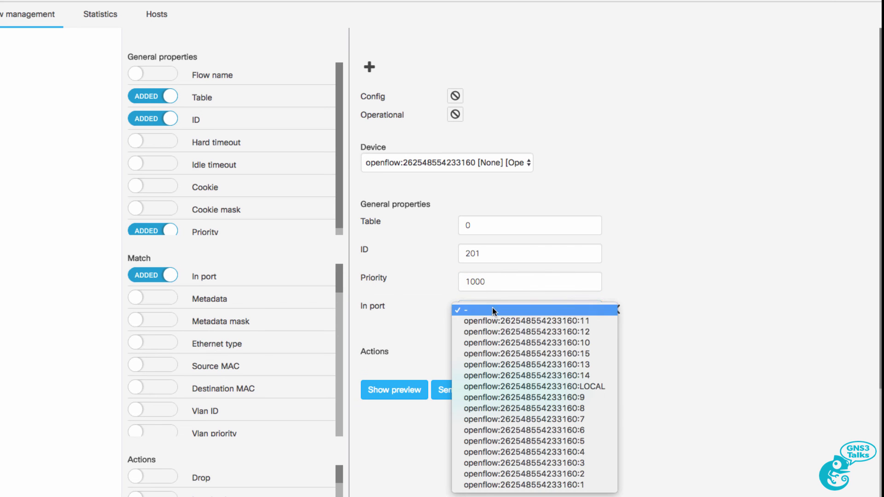
click(539, 474)
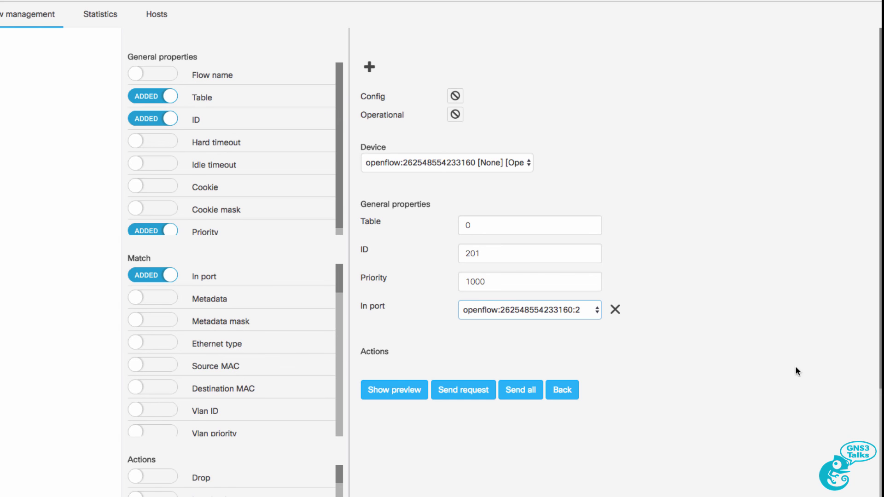
scroll(783, 370, down, 2)
scroll(784, 370, down, 4)
click(167, 473)
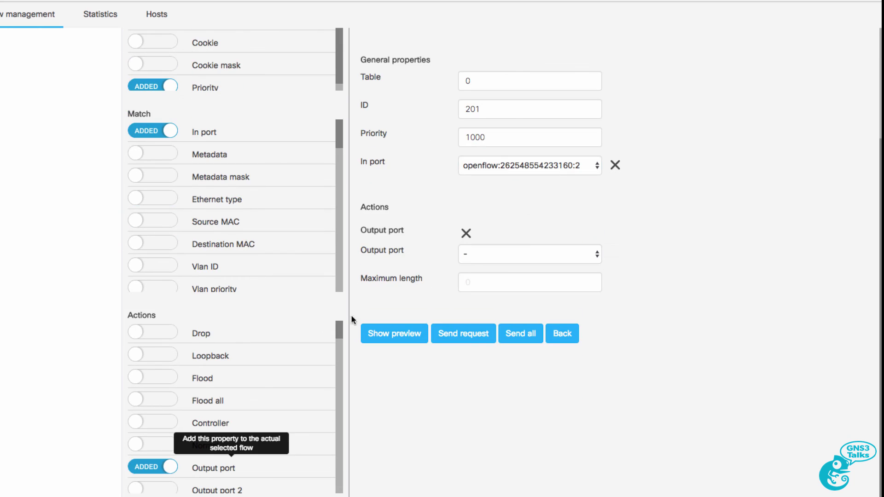
click(499, 259)
click(551, 428)
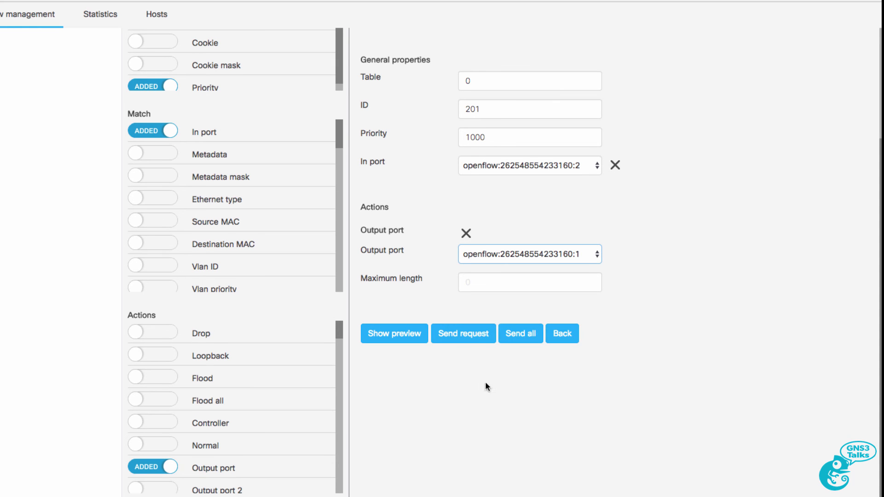
- Check the JSON preview, send the flow, and reload the flow list
click(417, 341)
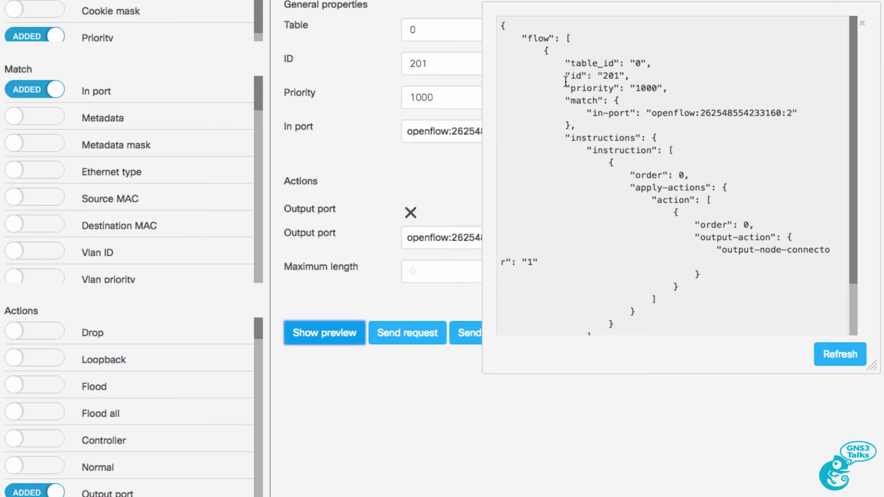
drag(593, 124, 782, 113)
double_click(529, 262)
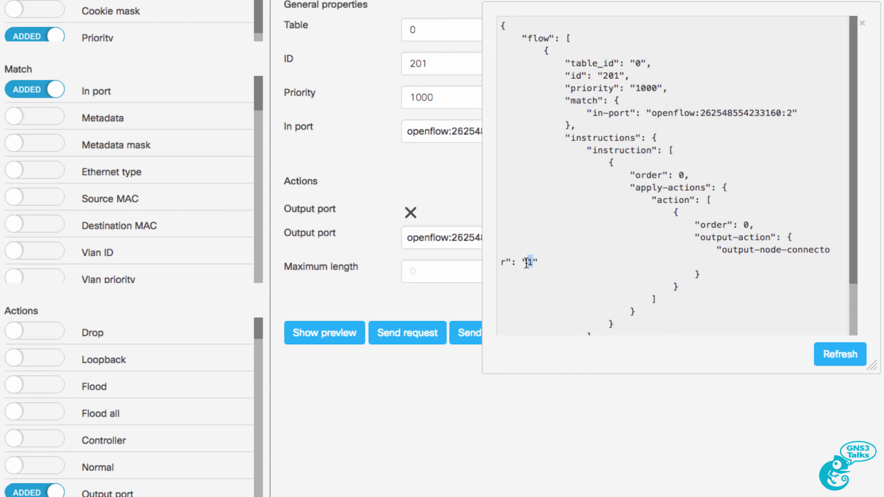
click(863, 26)
click(464, 338)
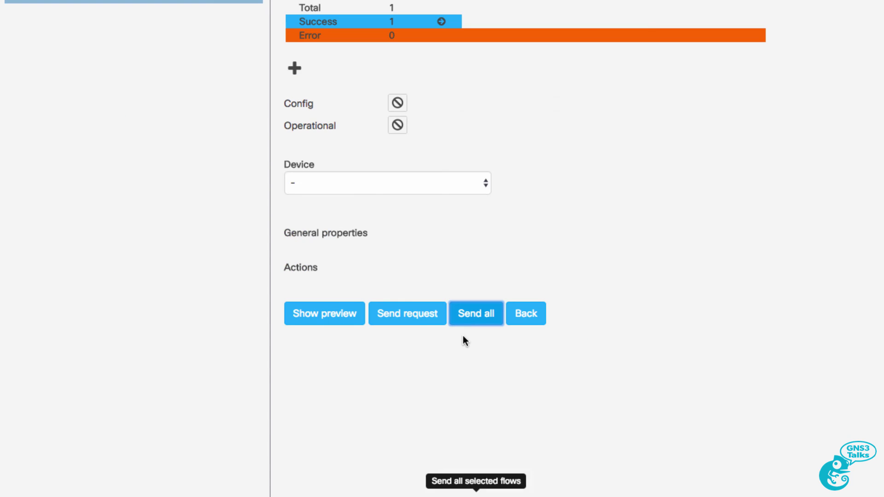
click(441, 22)
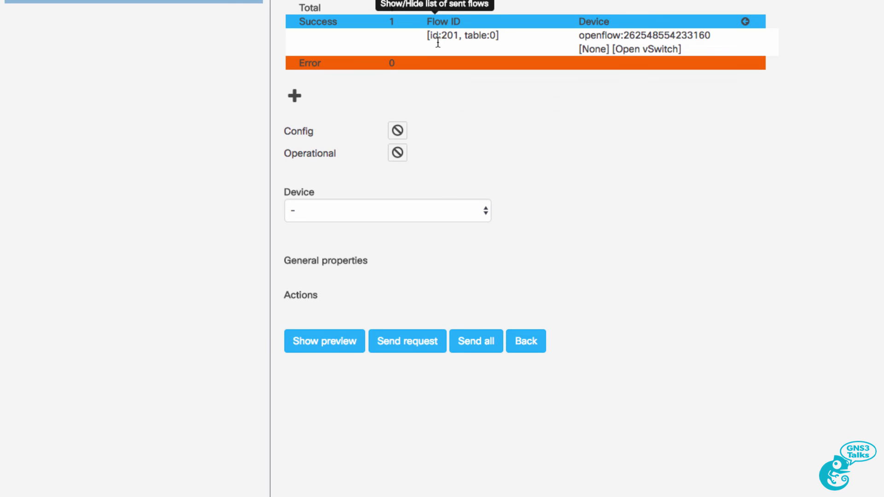
click(528, 343)
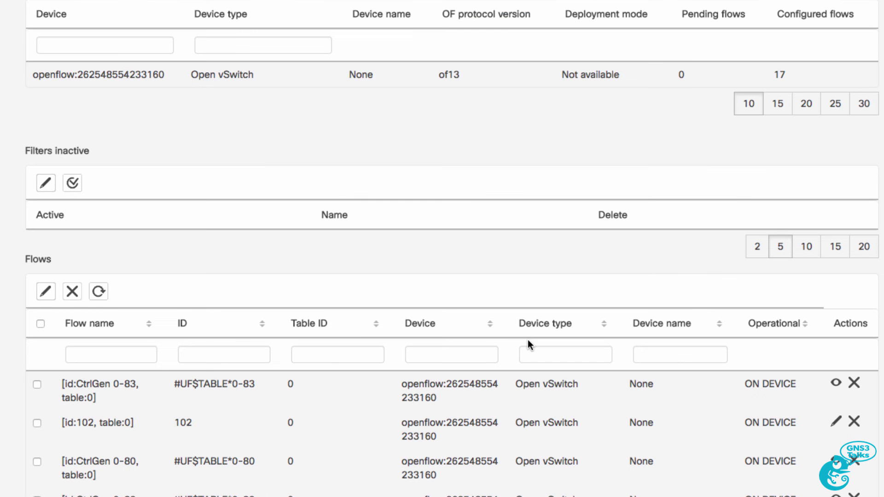
click(99, 292)
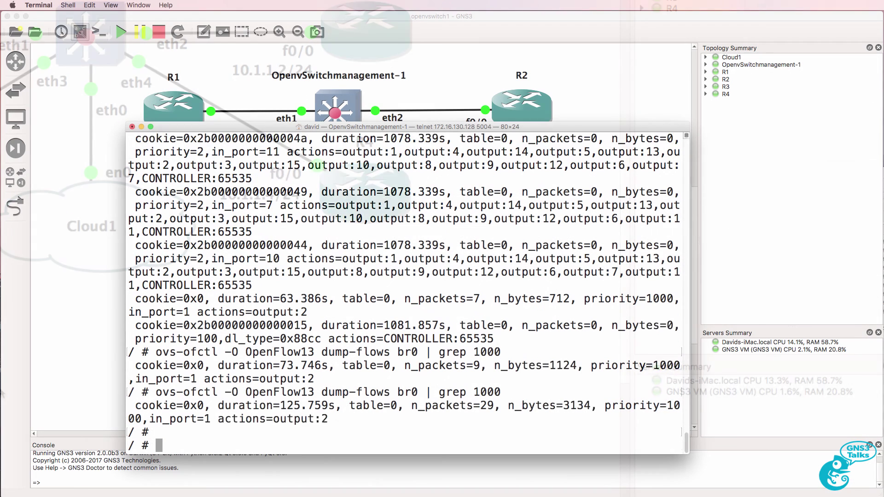
- Verify both priority-1000 flows (port 1→2, port 2→1) in dump-flows, then ping 10.1.1.2 from R1
key(Return)
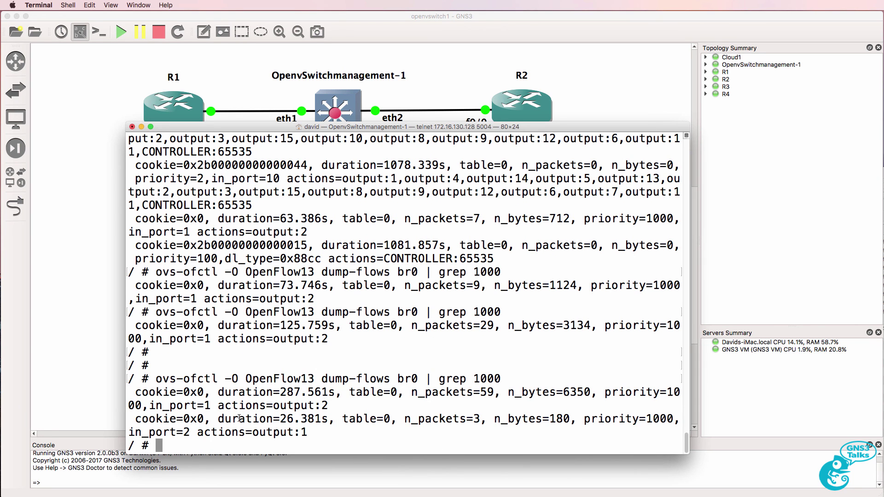
drag(136, 392, 323, 433)
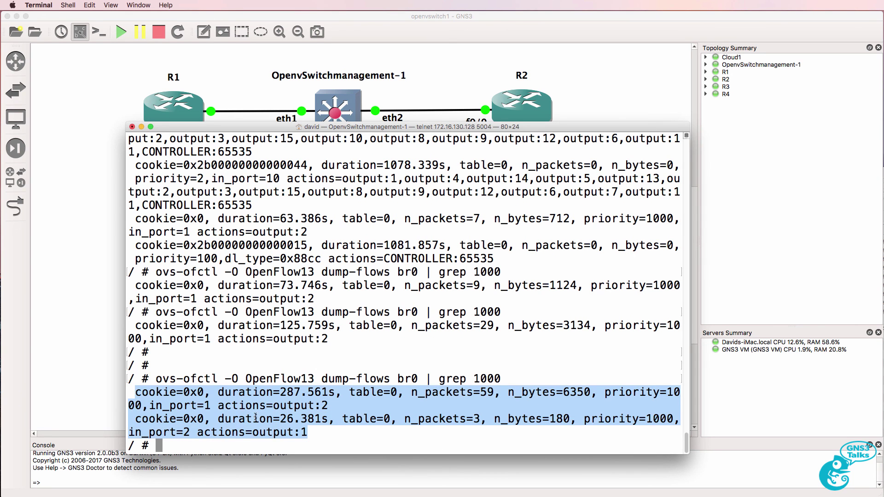
click(198, 407)
drag(151, 405, 336, 405)
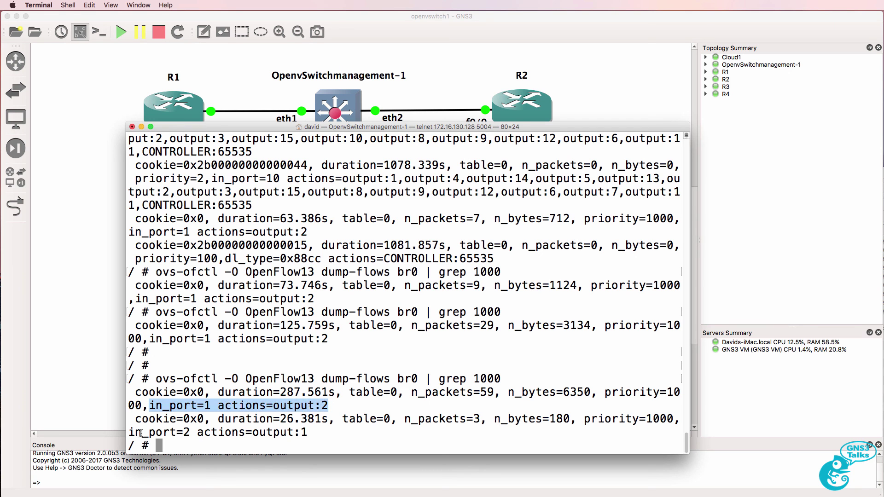
drag(133, 433, 318, 437)
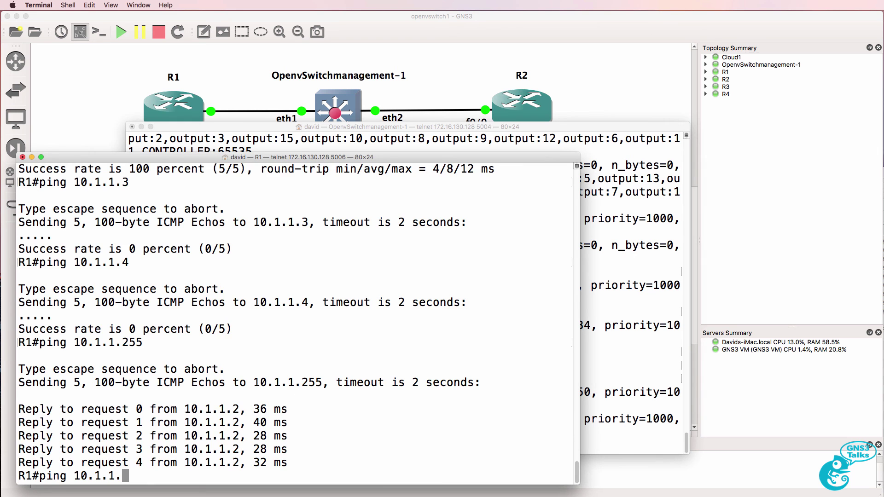
text(2)
key(Return)
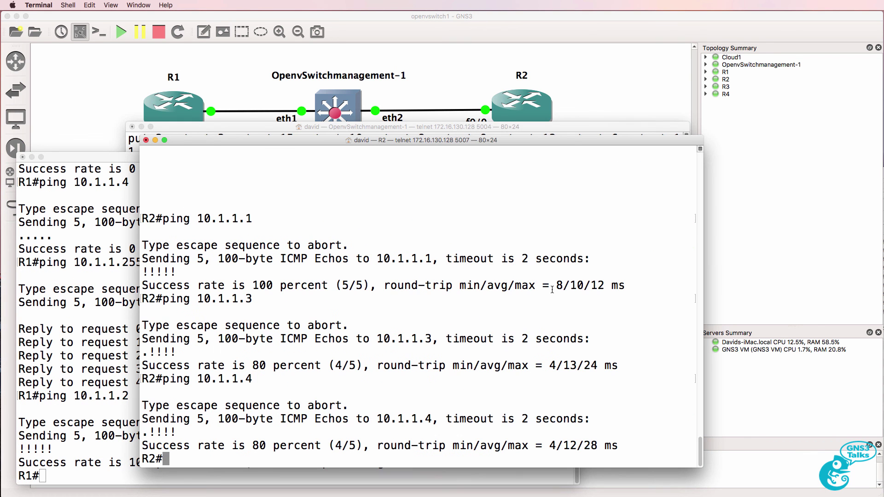
- From R2, ping 10.1.1.1, then 10.1.1.3 (aborted, no reply), then 10.1.1.4
text(ping 10.1.1.1)
key(Return)
key(Up)
key(BackSpace)
text(3)
key(Return)
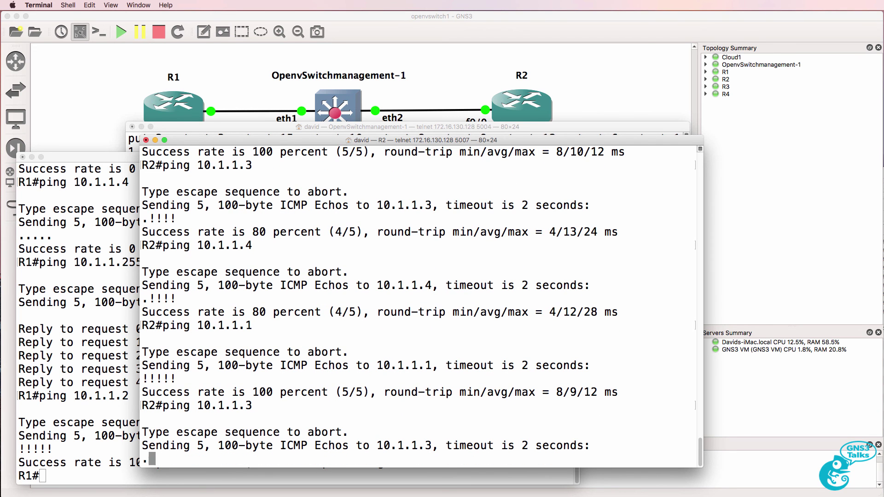
key(ctrl+shift+6)
key(Up)
key(BackSpace)
text(4)
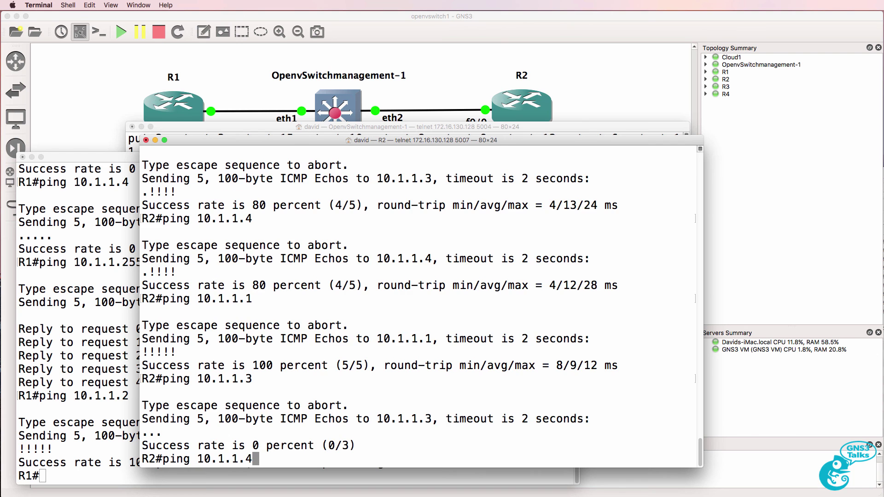
key(Return)
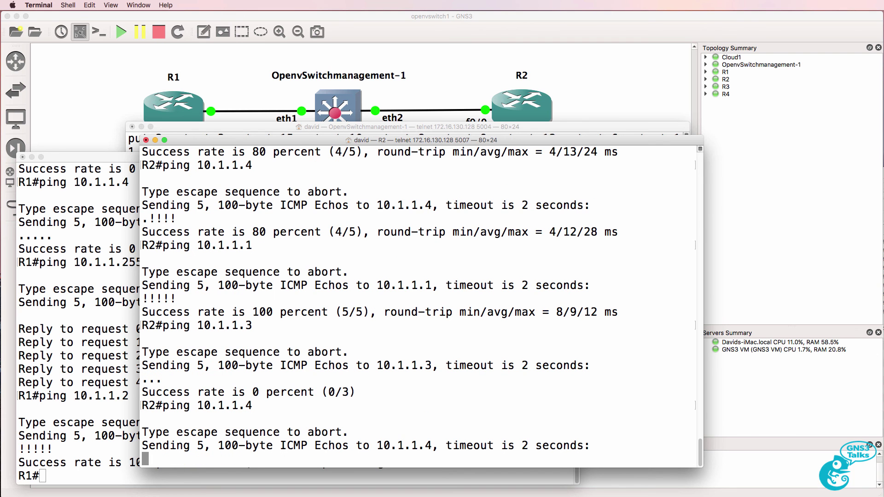
click(293, 116)
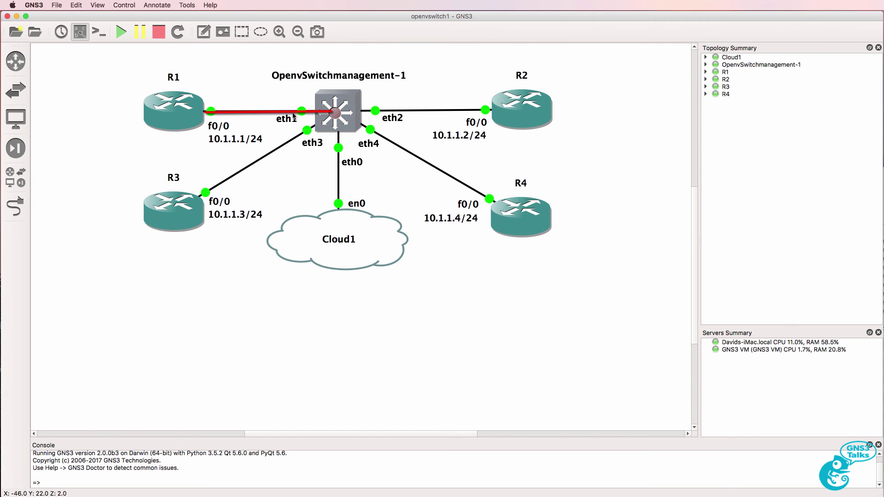